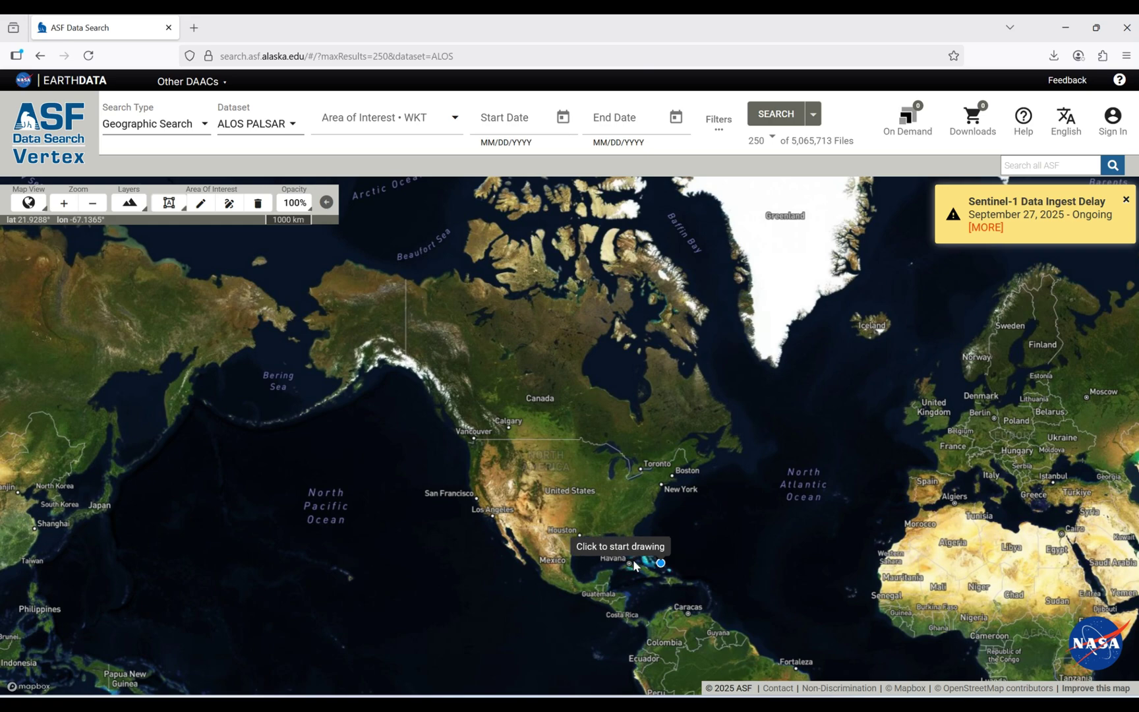
- Open the Earthdata sign-in window from the ASF Data Search site
click(499, 58)
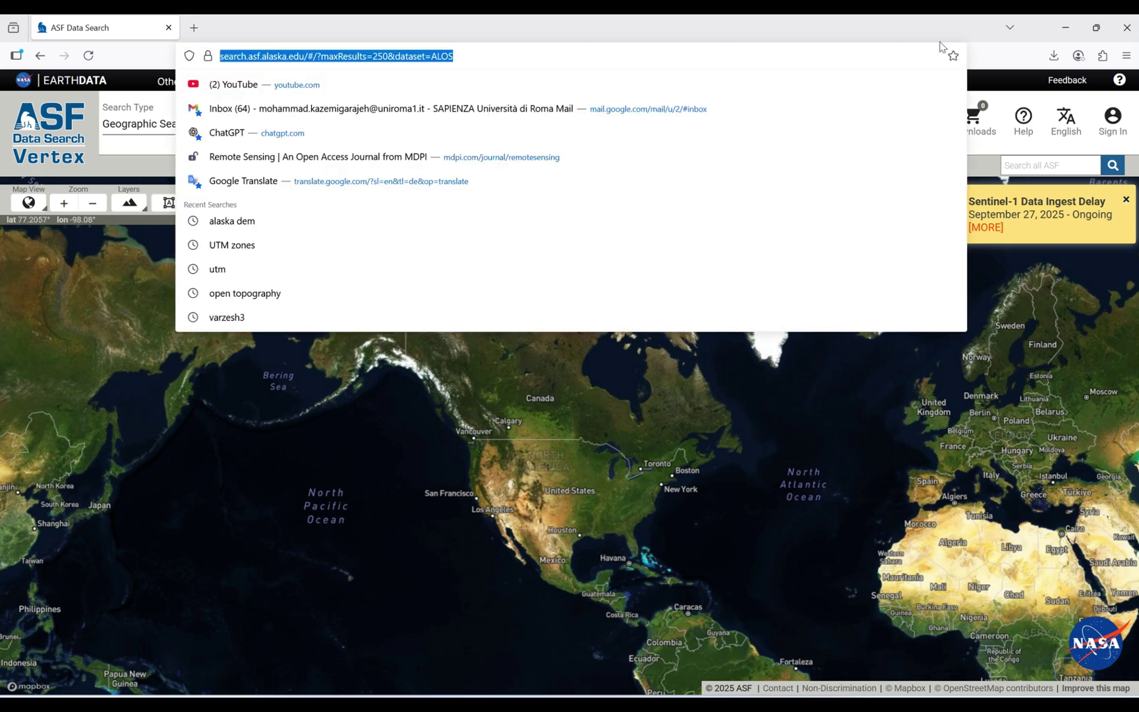
click(982, 59)
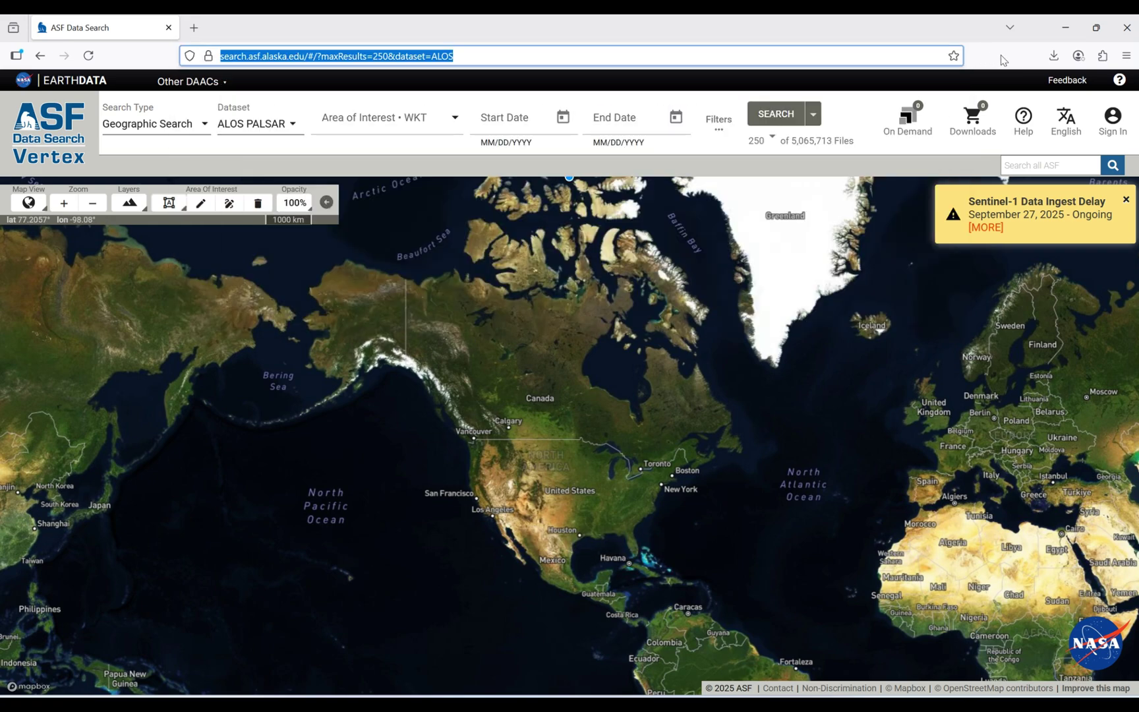
click(1125, 123)
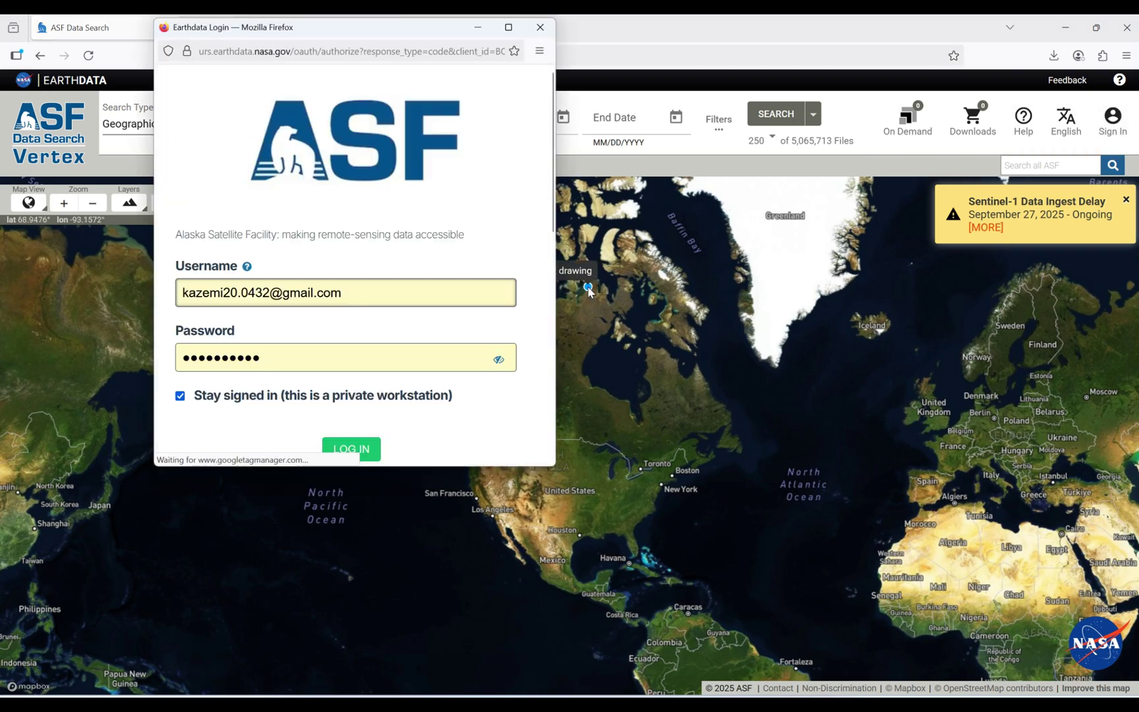
- Examine the Earthdata Login page, including its registration option, and enlarge its window to full screen
scroll(475, 315, down, 4)
scroll(474, 315, down, 3)
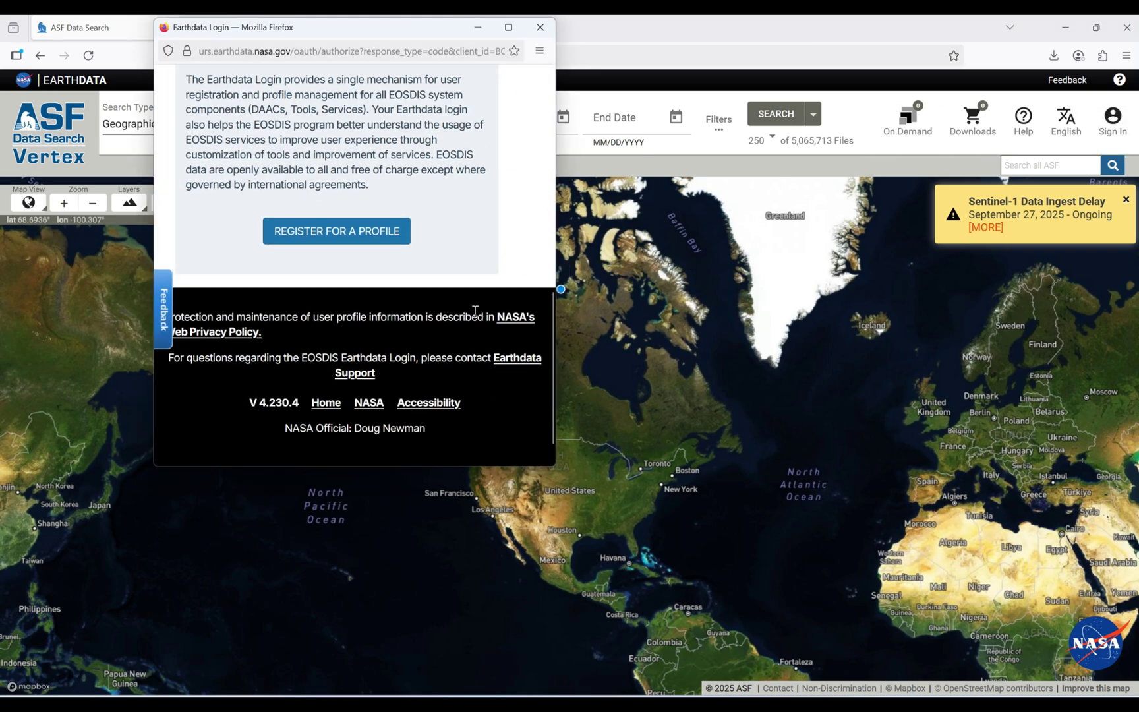
drag(556, 228, 736, 229)
scroll(671, 272, up, 4)
scroll(661, 290, down, 3)
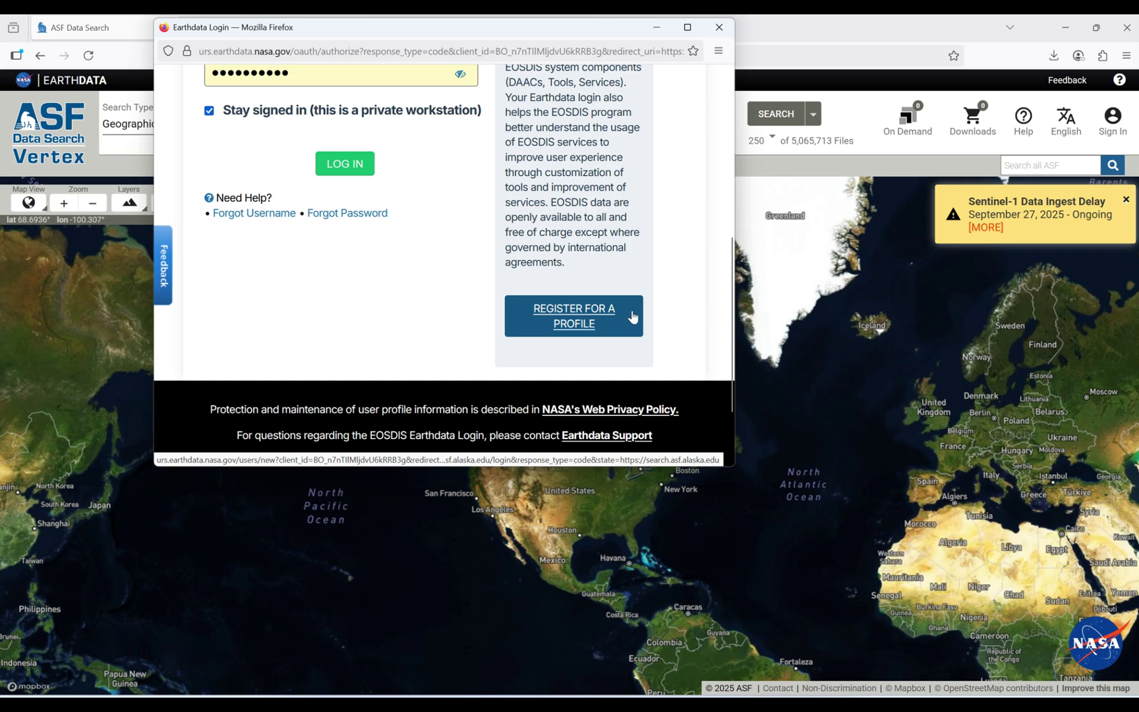
scroll(632, 303, up, 6)
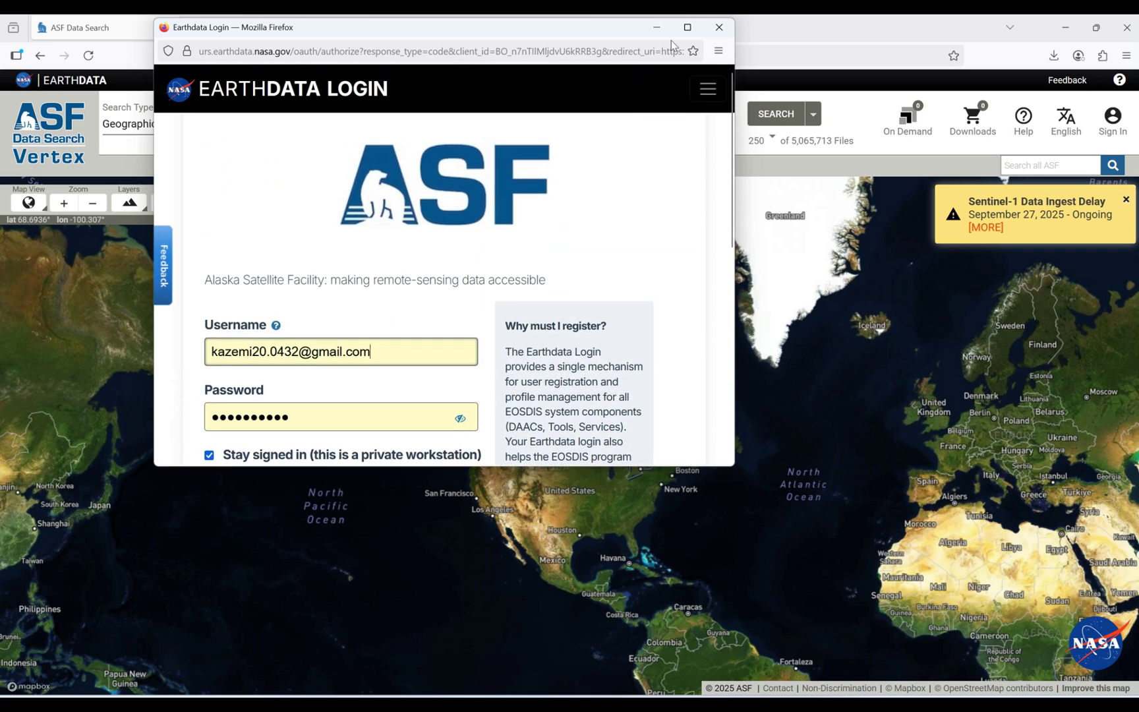
click(687, 28)
scroll(669, 262, down, 1)
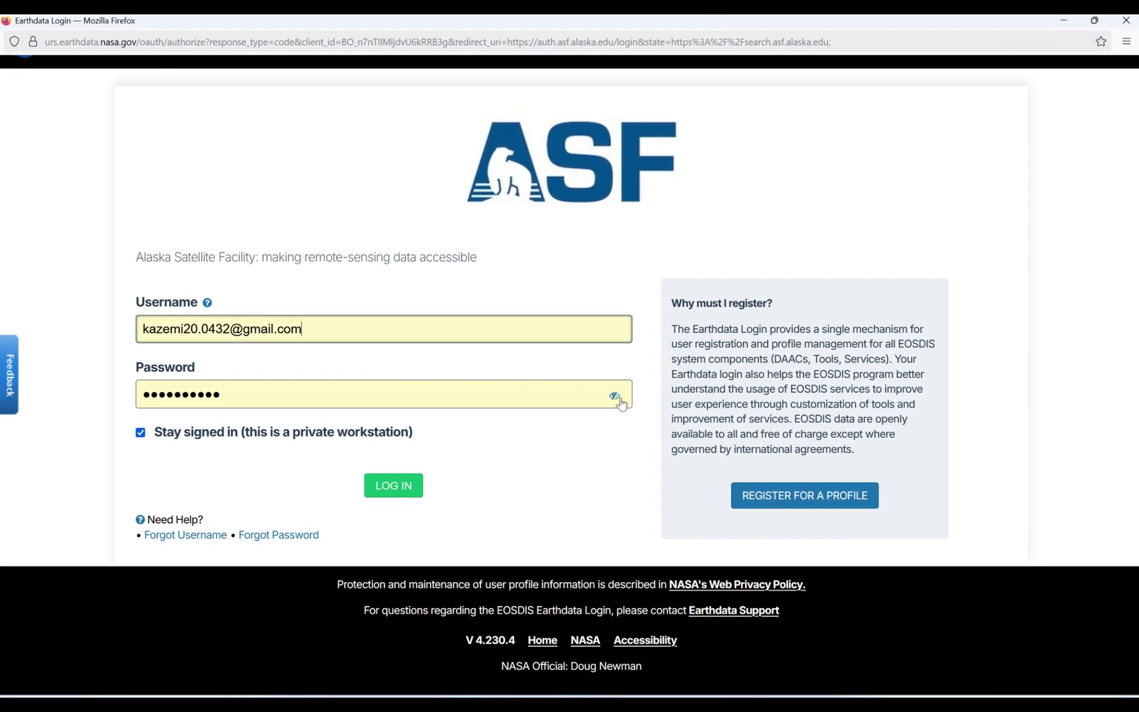
- Open the profile registration page in a new browser tab and switch to that tab
right_click(781, 506)
click(824, 247)
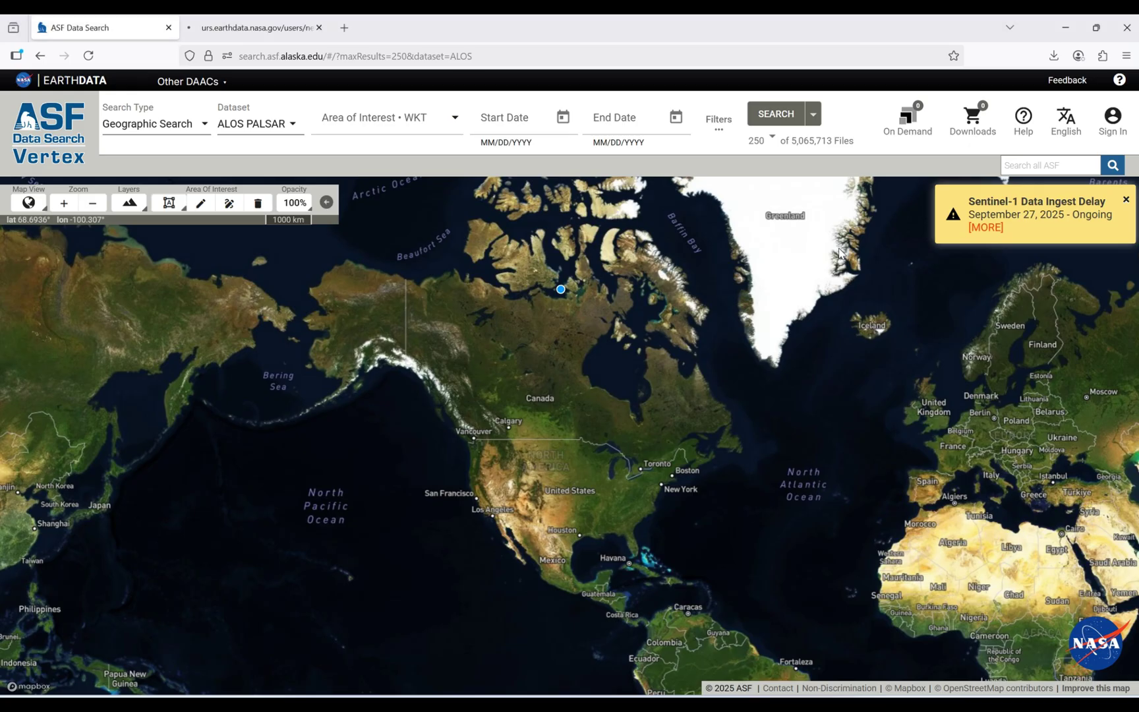
click(254, 27)
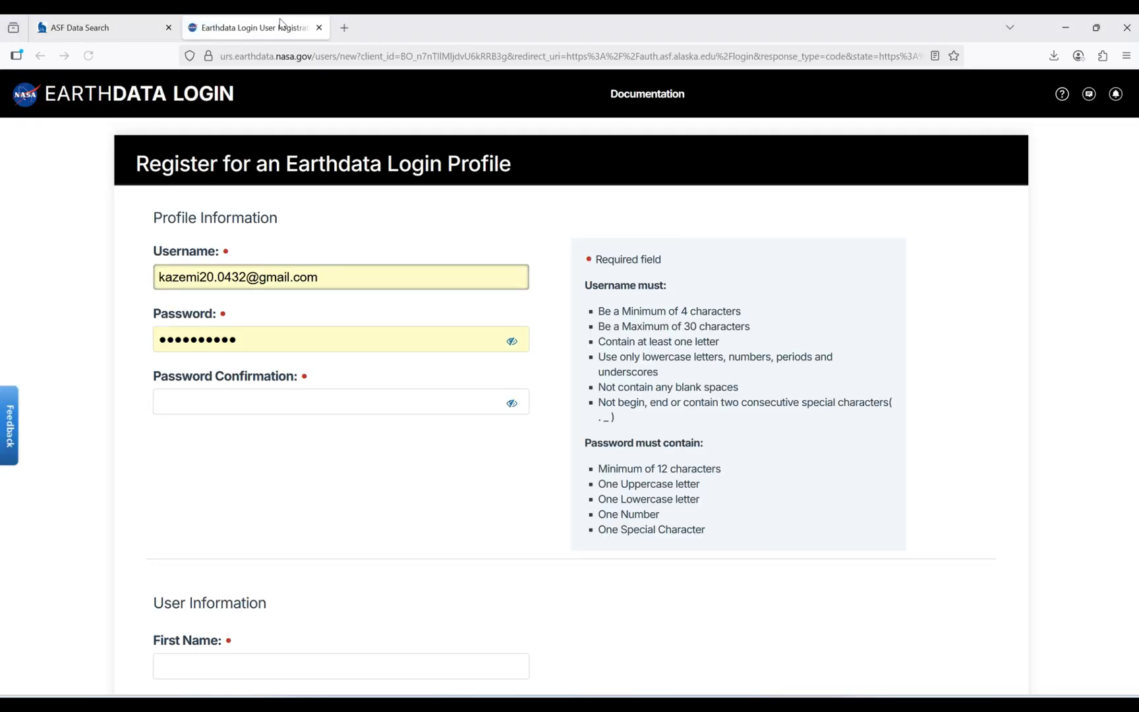
- Examine the registration form's username and password requirements and its user information fields
scroll(507, 451, down, 1)
scroll(506, 442, down, 7)
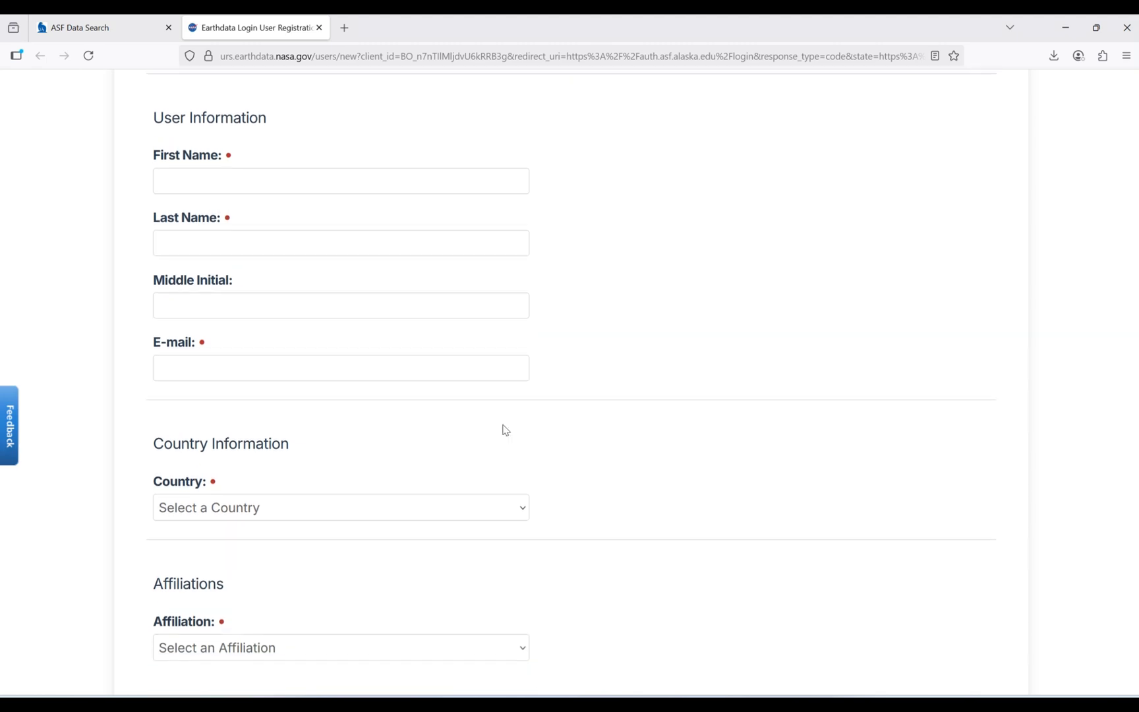
scroll(505, 430, up, 4)
scroll(501, 415, down, 3)
scroll(468, 382, up, 6)
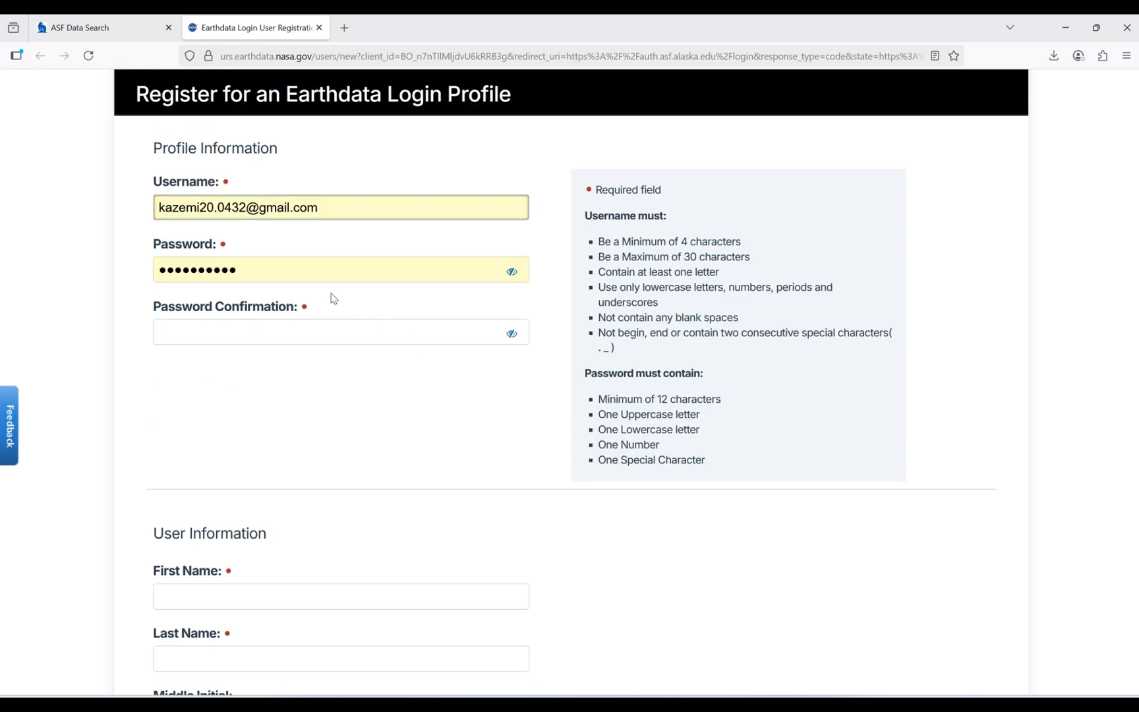
scroll(284, 201, down, 3)
scroll(284, 196, up, 1)
scroll(338, 175, down, 1)
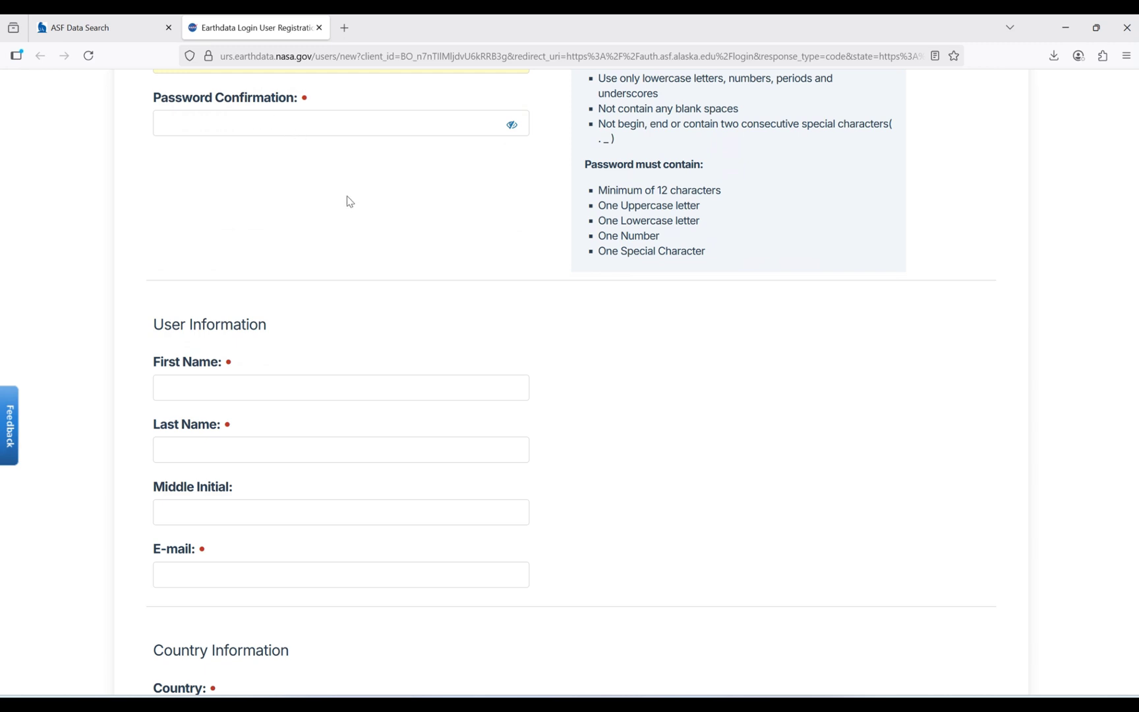
scroll(360, 208, down, 3)
scroll(339, 214, down, 2)
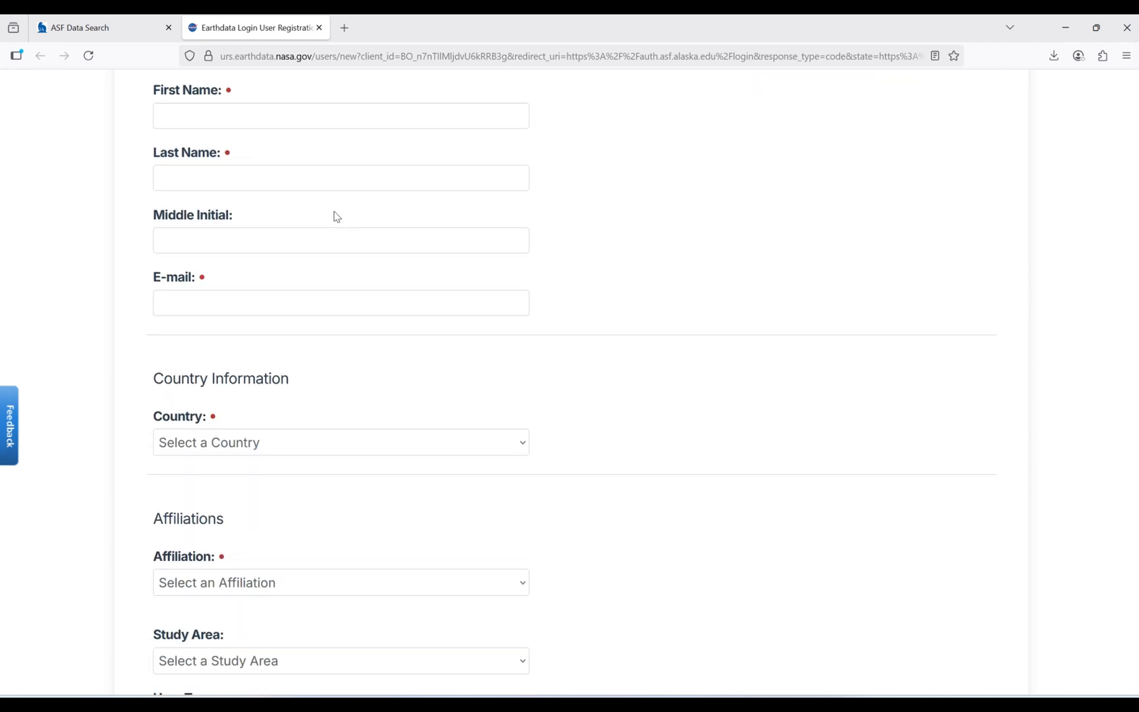
scroll(333, 216, up, 1)
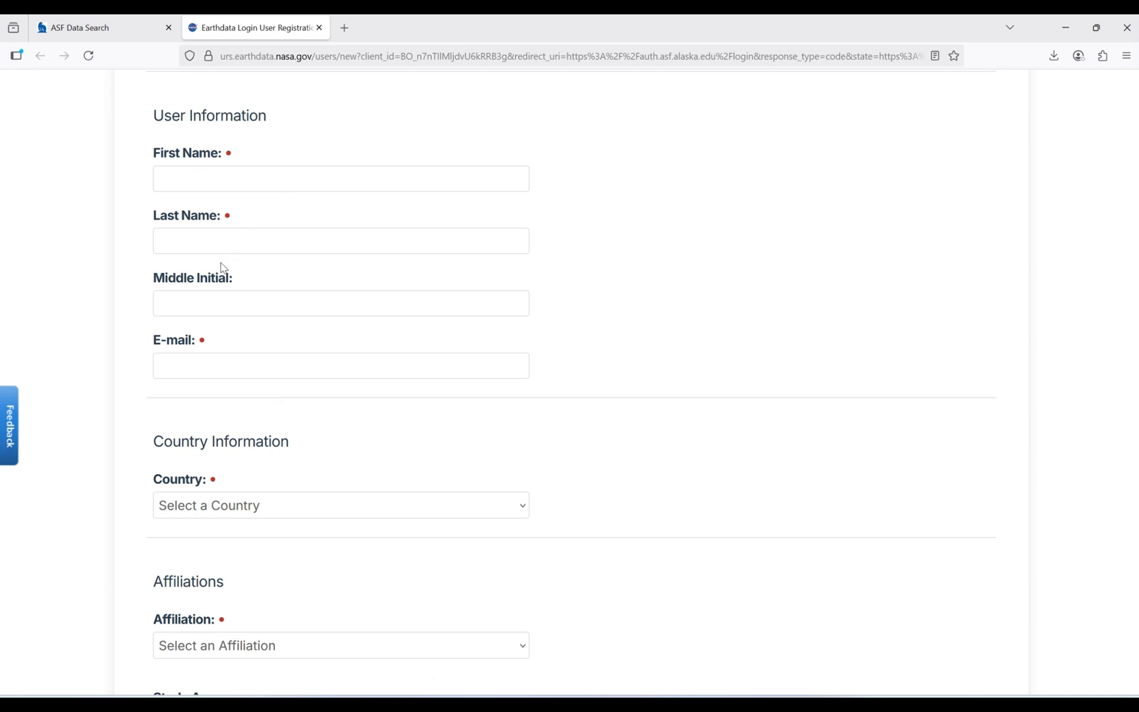
- Examine the registration form's country, affiliation options, study area, user type, organization and agreement sections
click(217, 313)
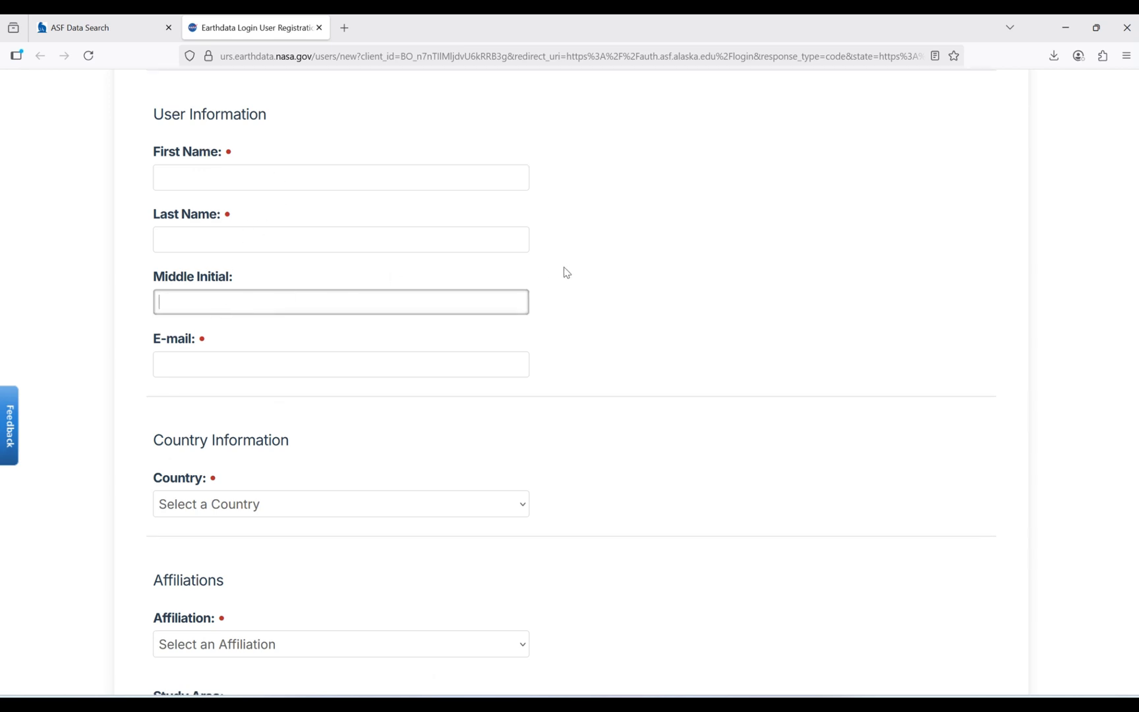
scroll(566, 272, down, 1)
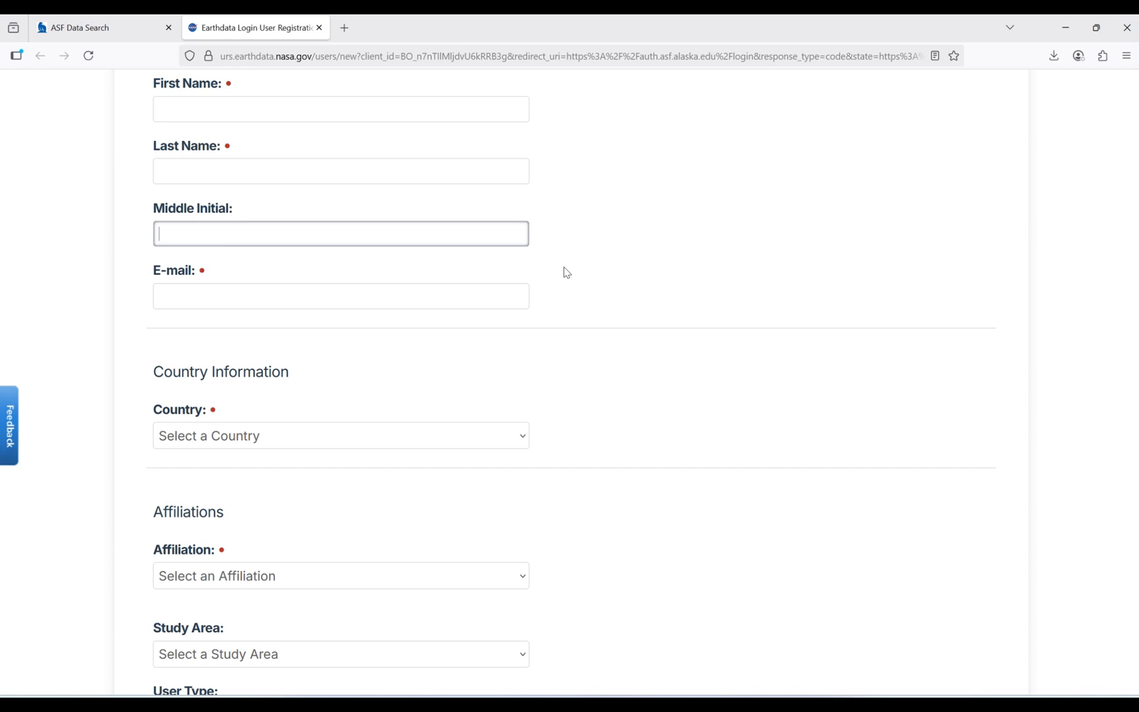
scroll(566, 271, down, 2)
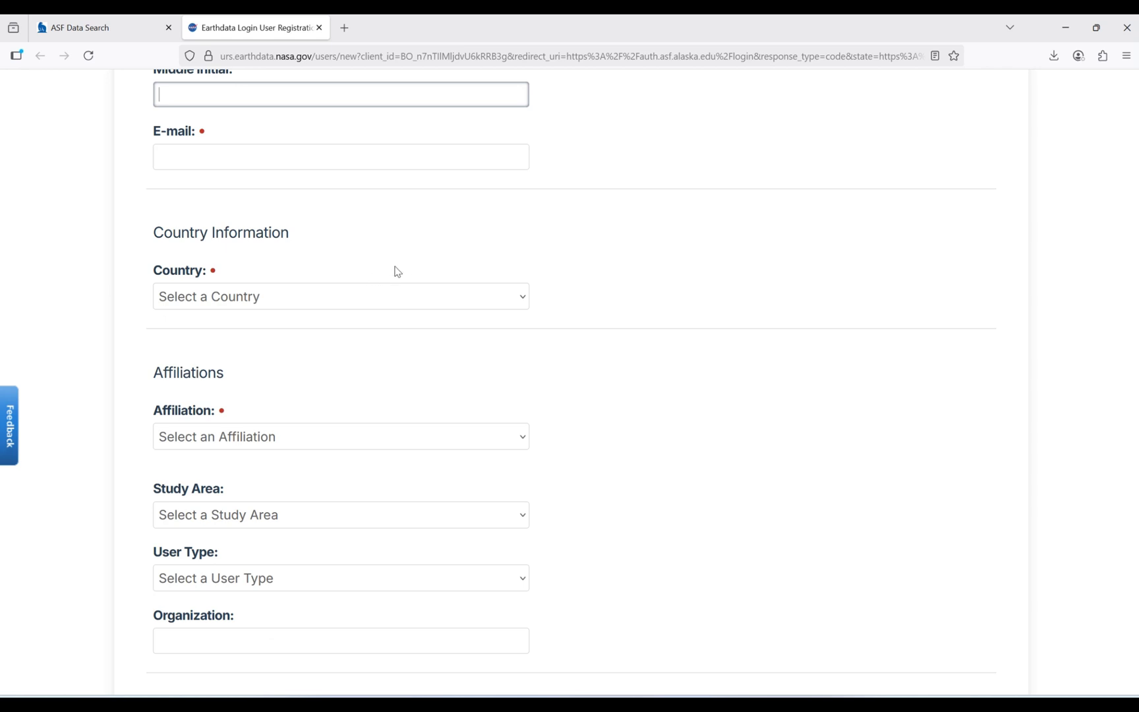
scroll(498, 238, down, 1)
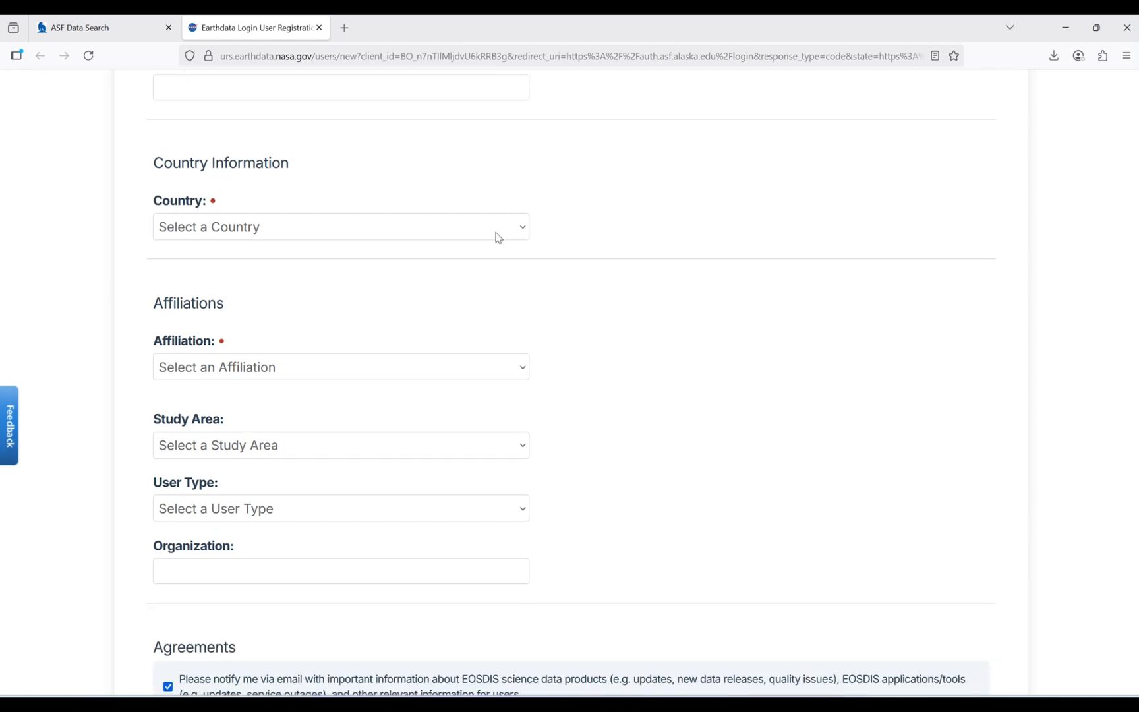
scroll(498, 238, down, 1)
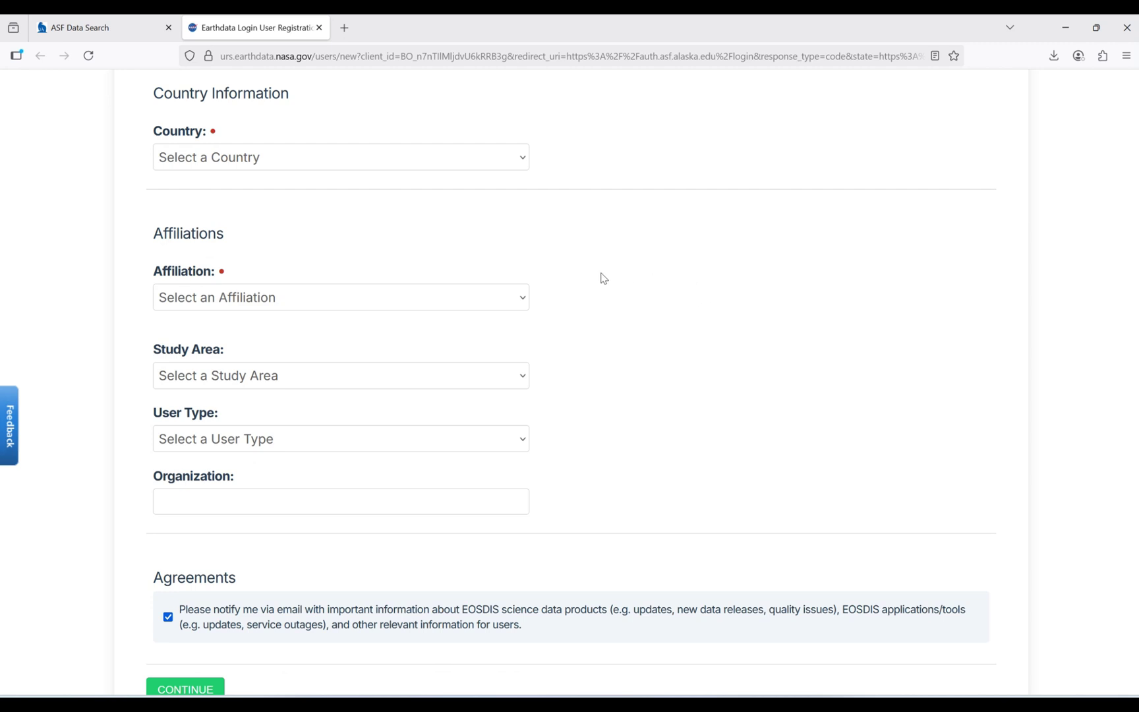
click(518, 296)
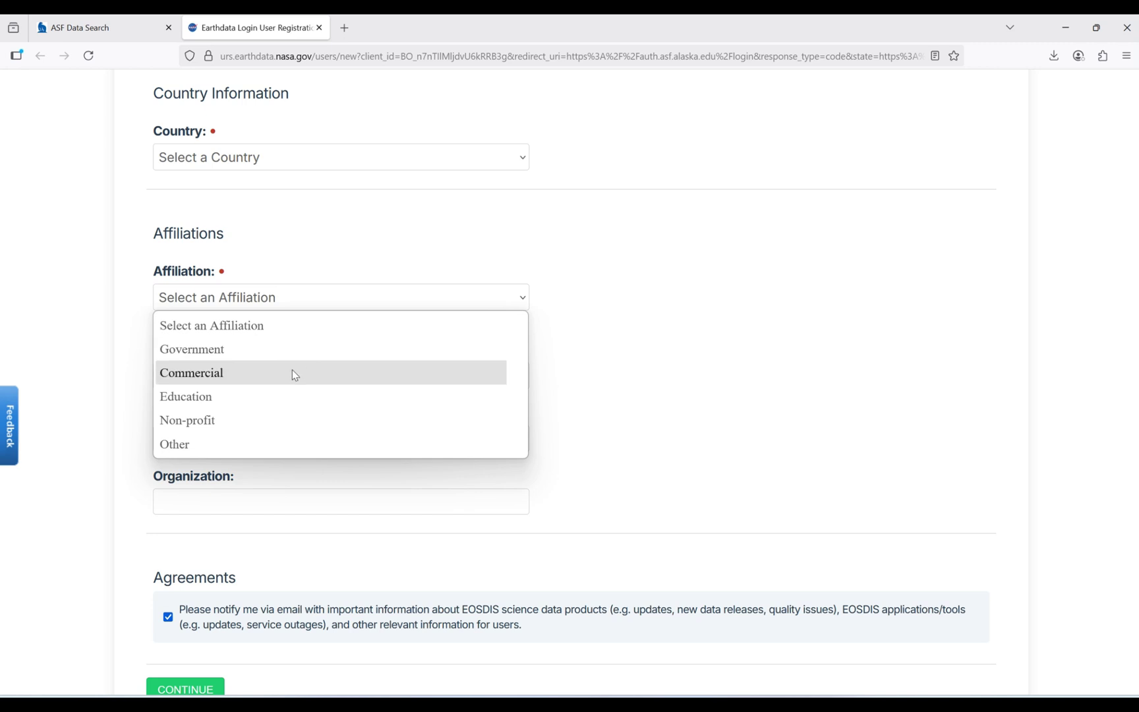
click(656, 307)
click(525, 299)
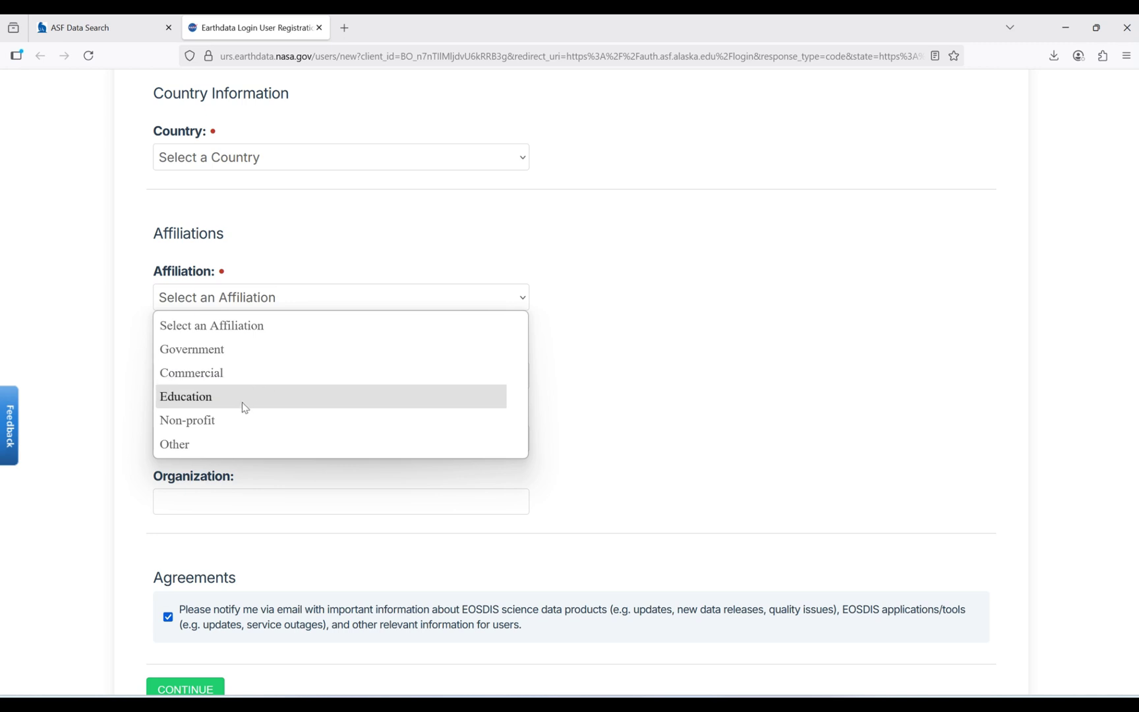
click(638, 288)
scroll(638, 289, down, 2)
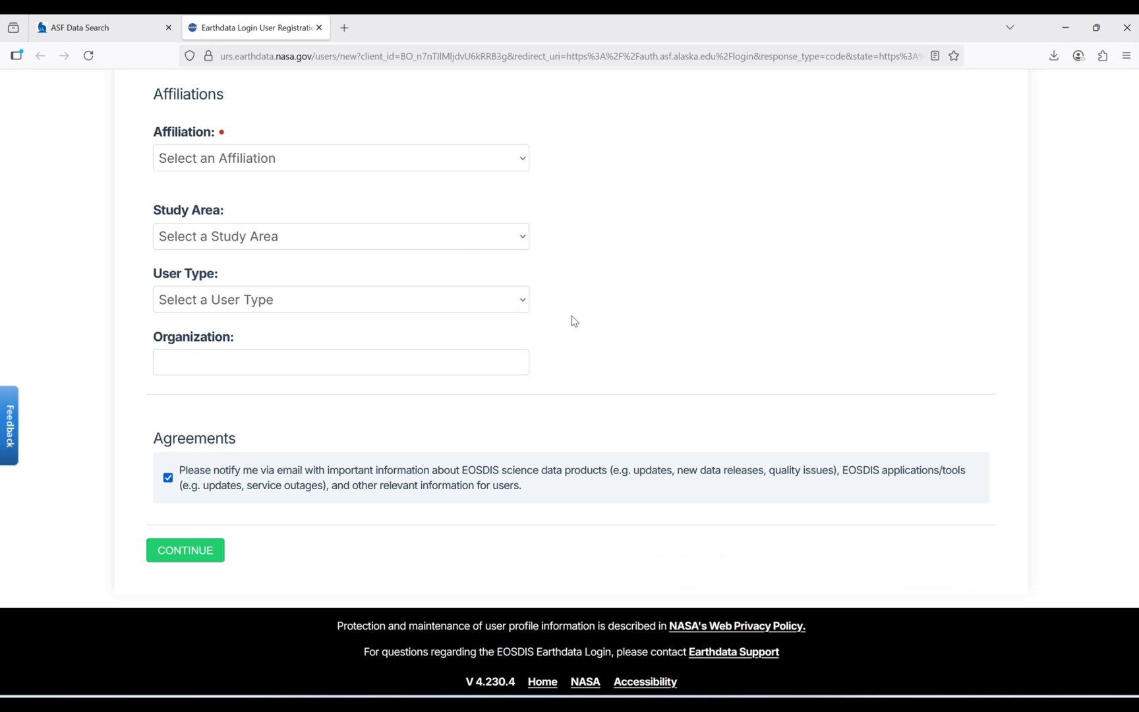
scroll(573, 322, down, 1)
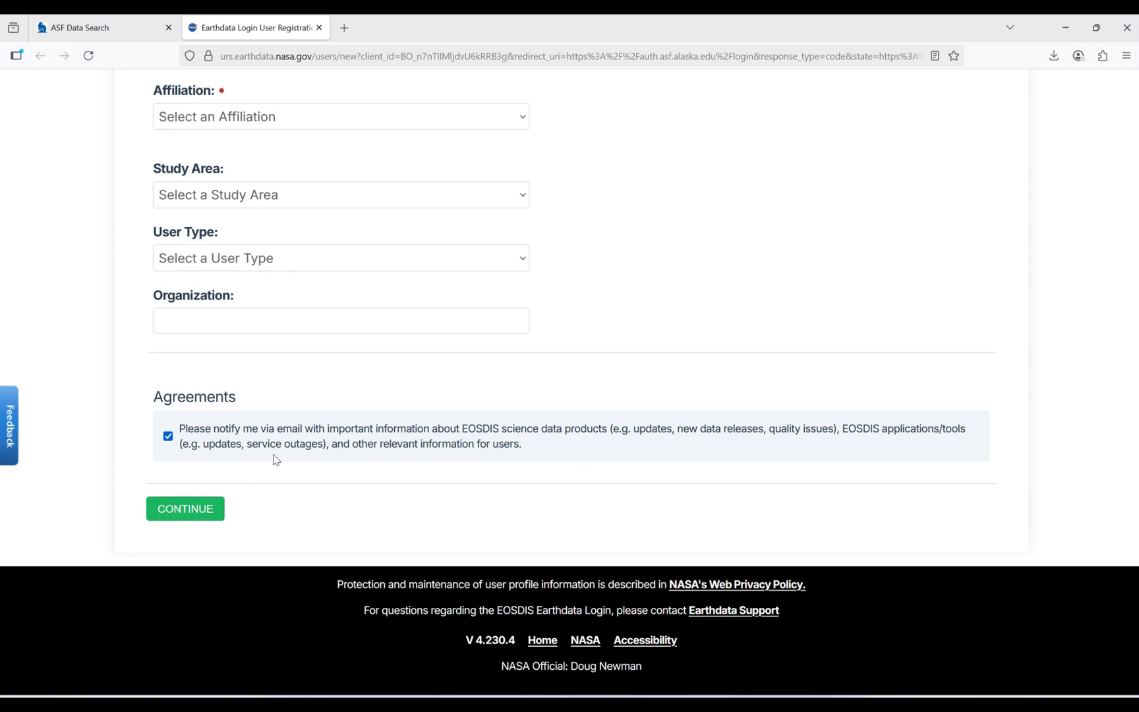
scroll(381, 386, up, 10)
scroll(382, 386, up, 5)
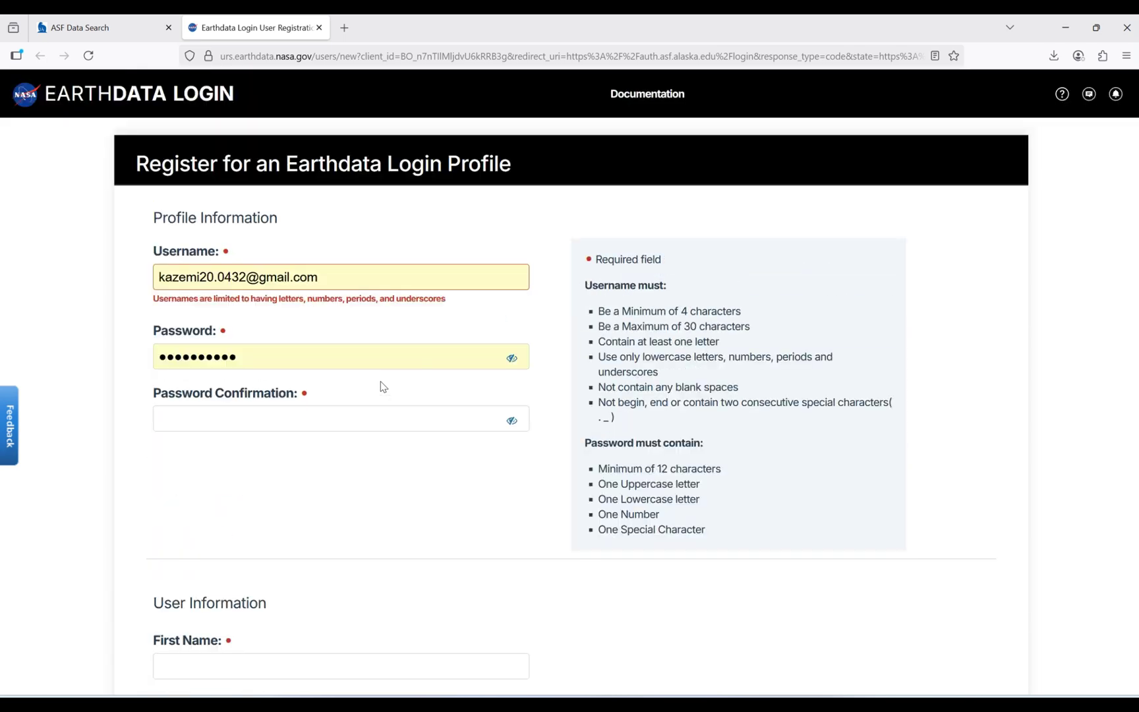
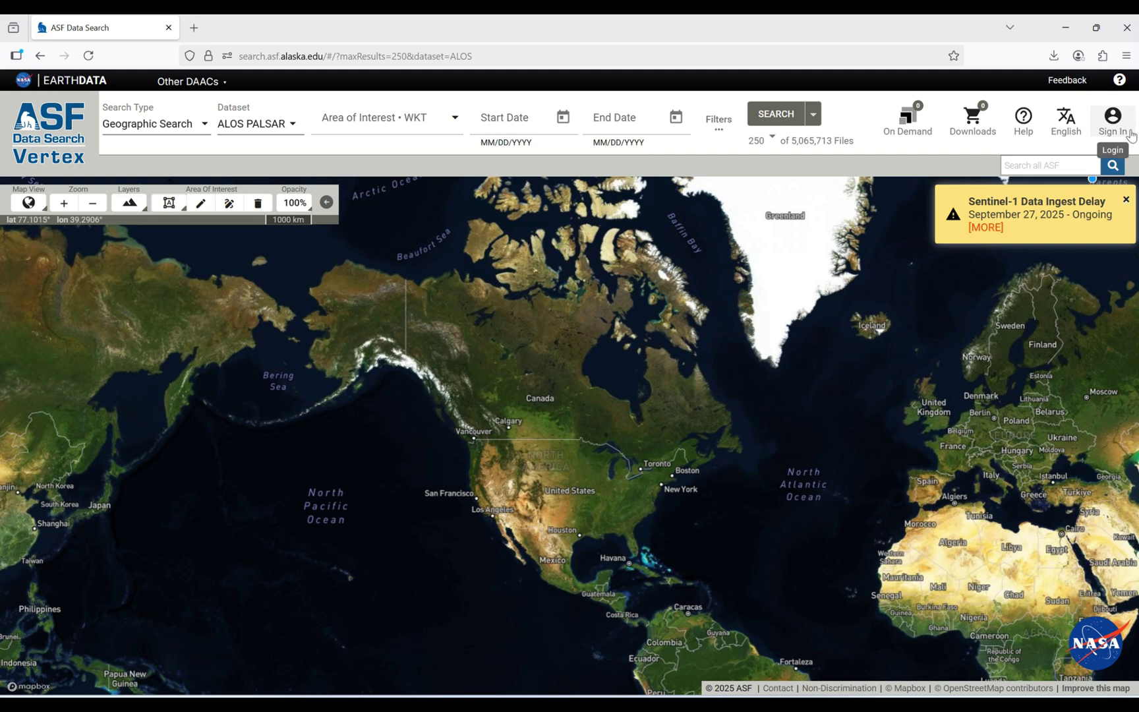
- Sign in to Earthdata with the saved account credentials
click(1128, 134)
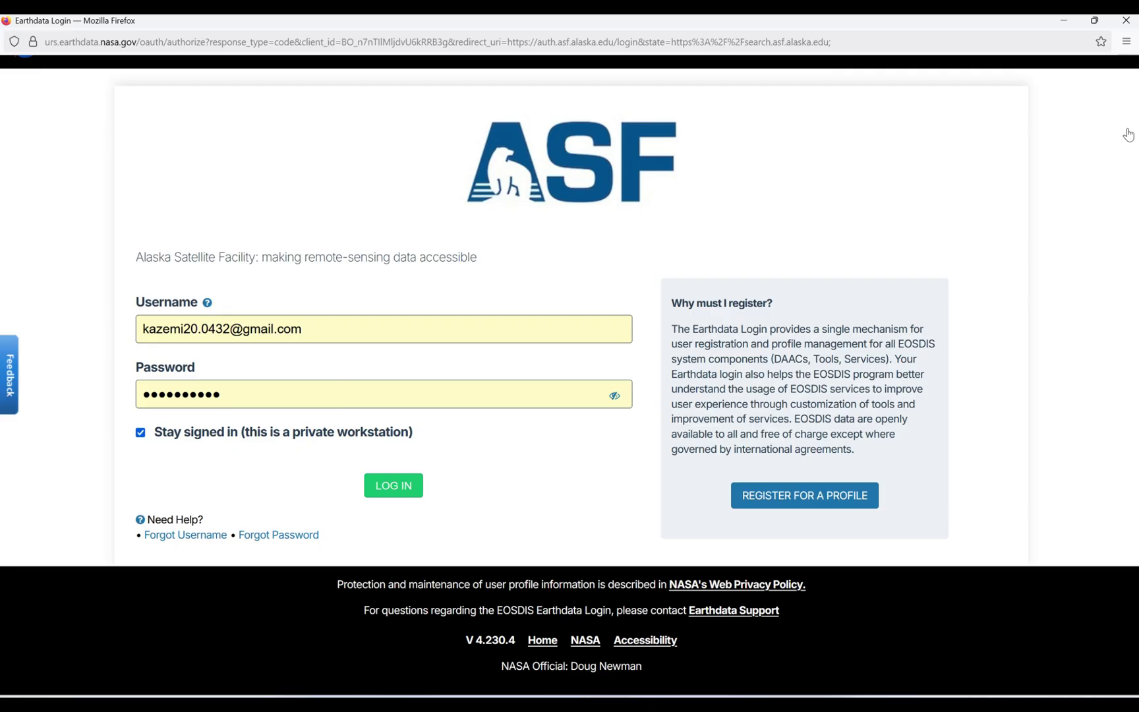
click(389, 521)
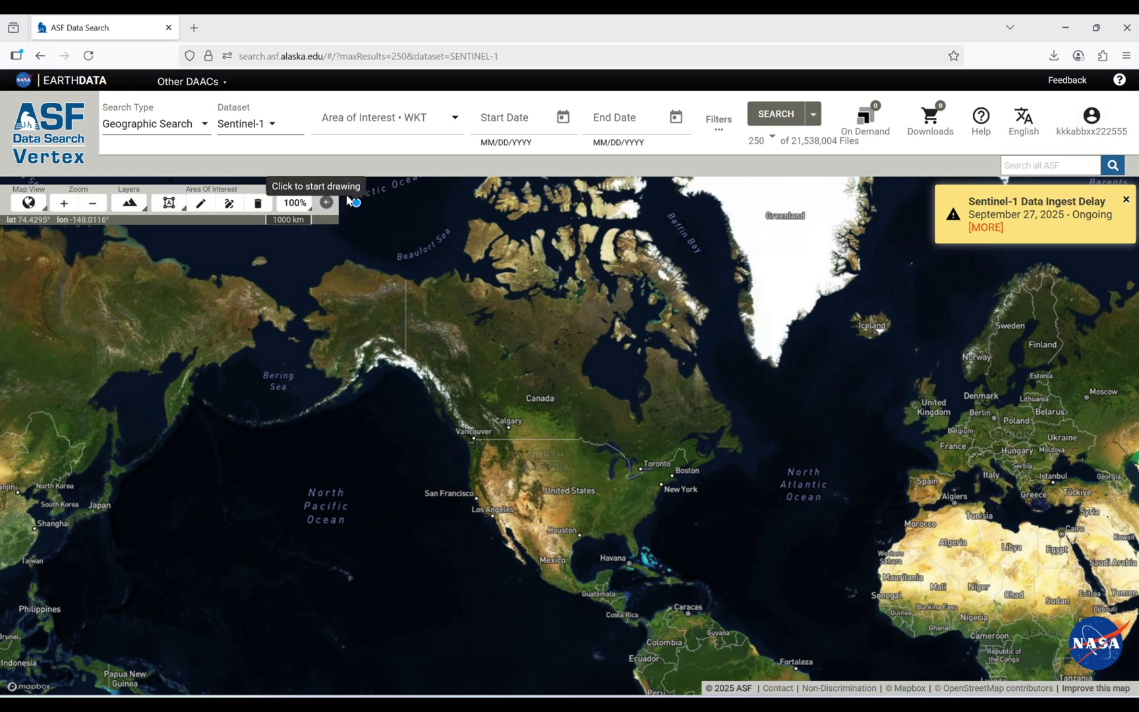
- Set the search dataset to ALOS PALSAR
click(271, 125)
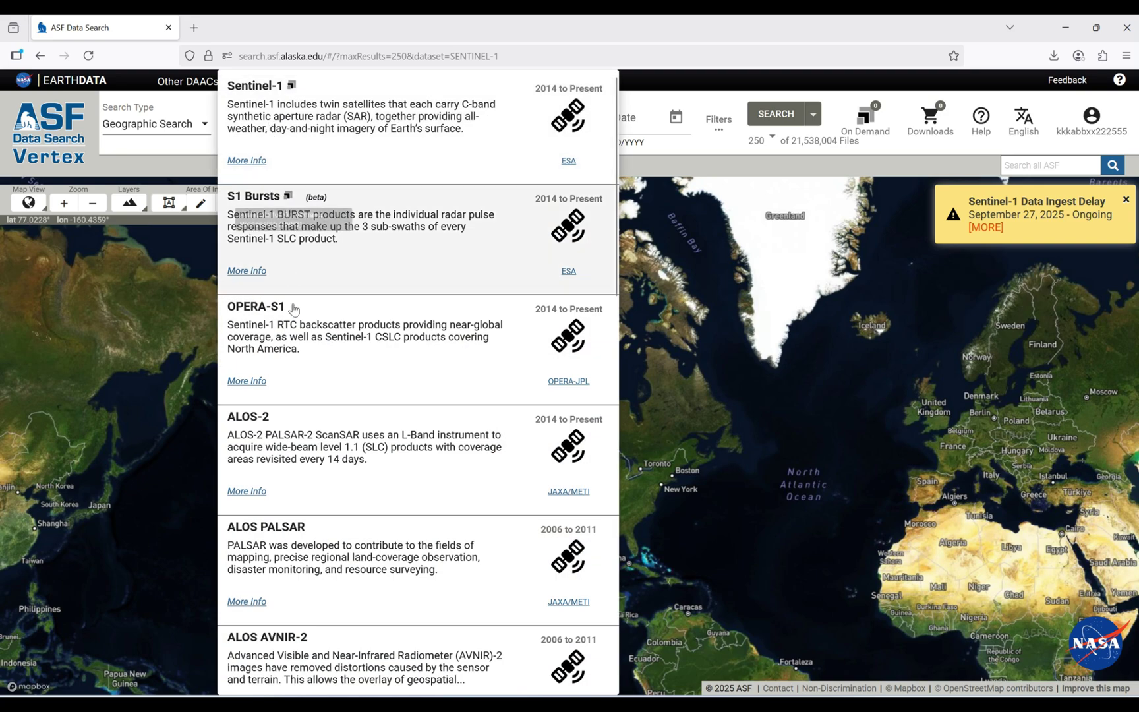
click(303, 528)
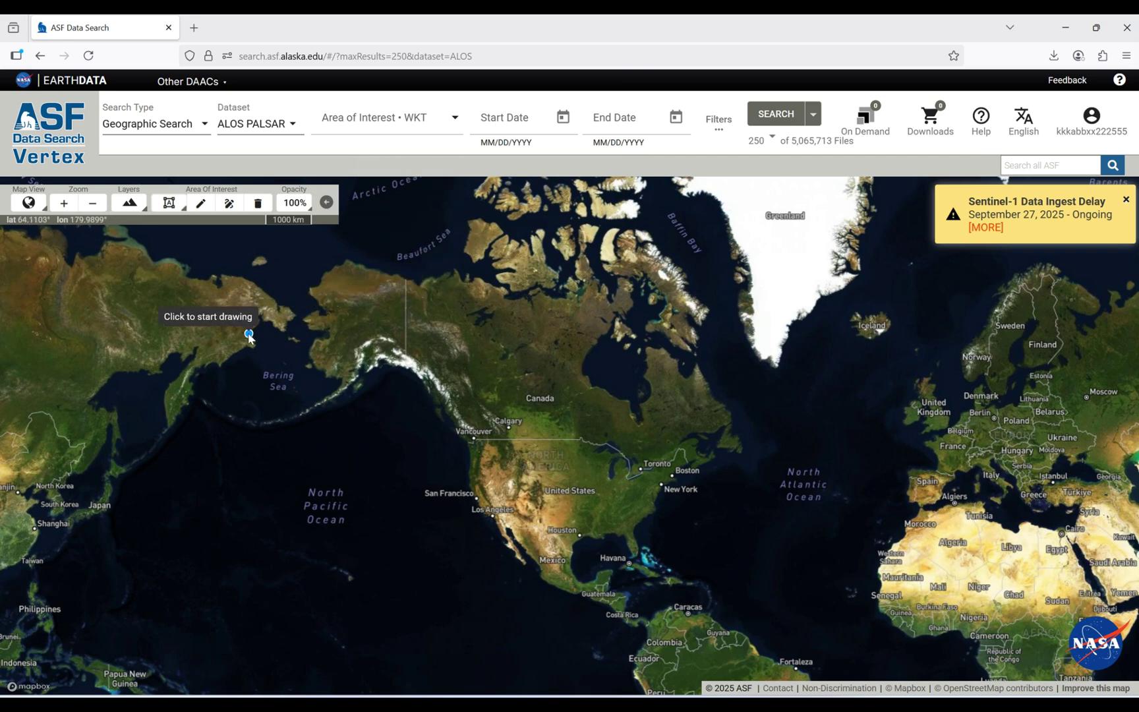
- Draw a rectangular area of interest over central Taiwan, between Taichung and Hualien
scroll(219, 316, up, 2)
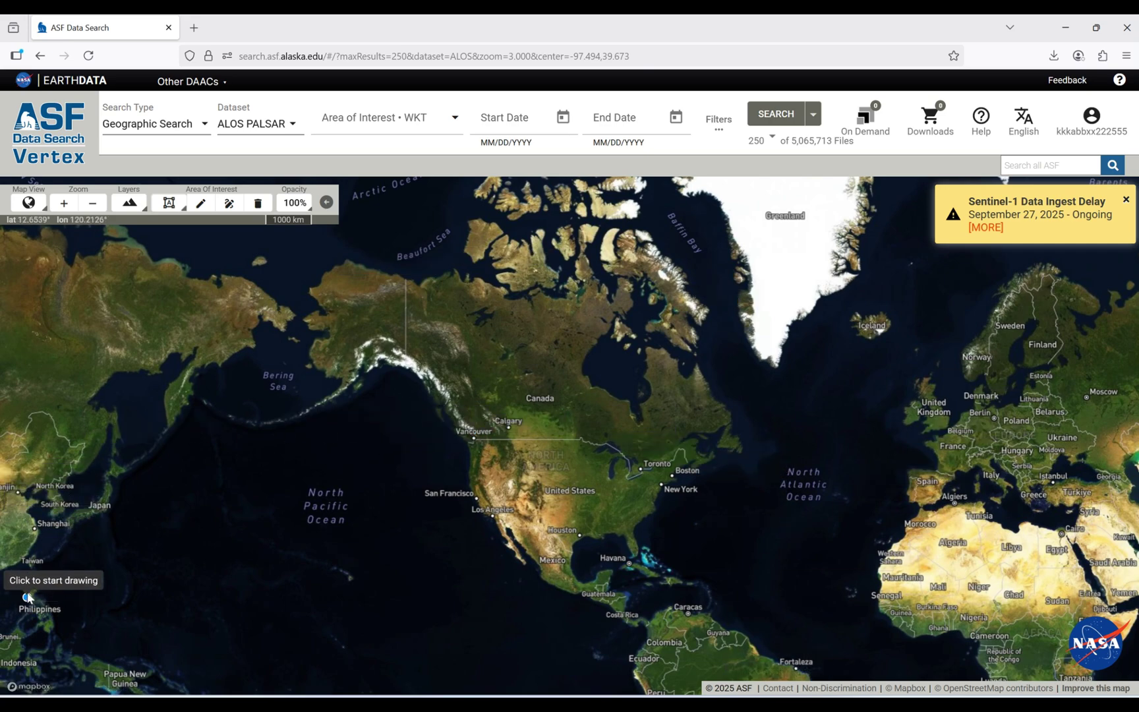
scroll(13, 562, up, 1)
scroll(13, 561, up, 4)
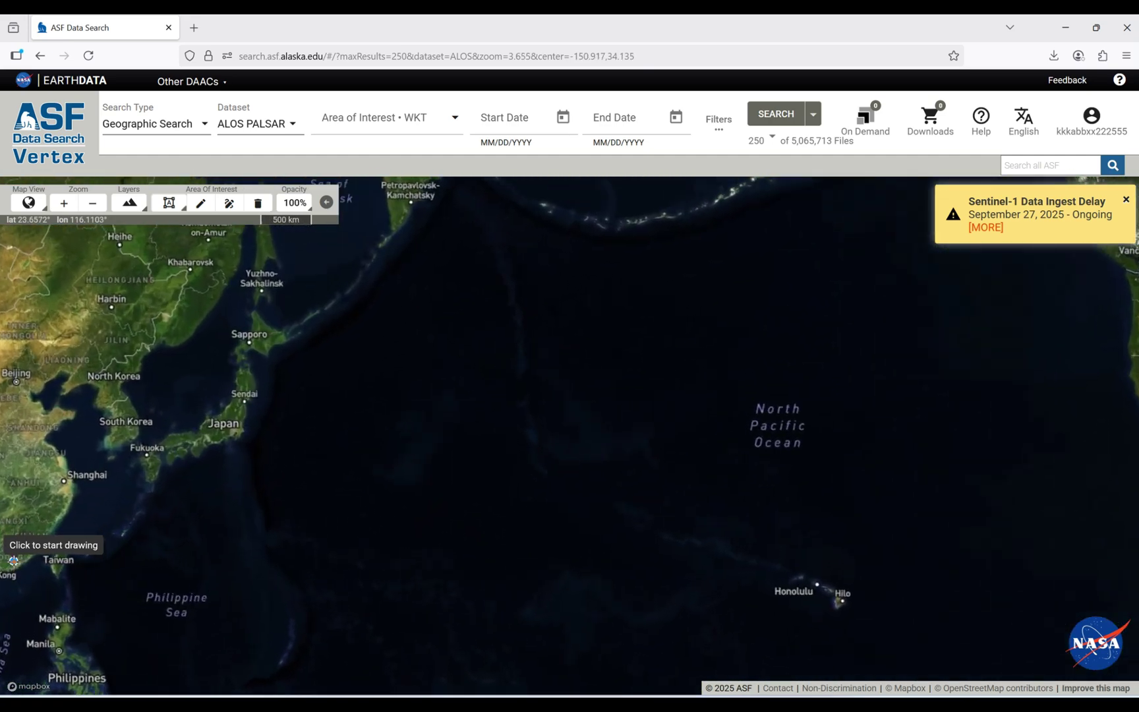
scroll(23, 557, up, 3)
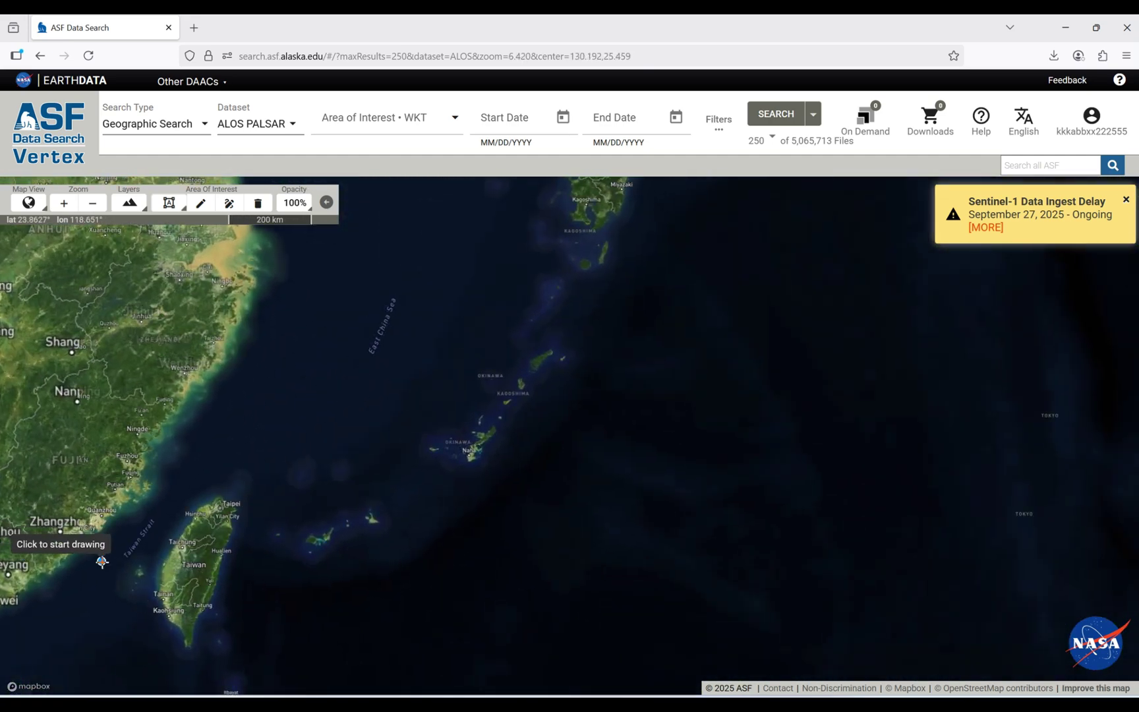
scroll(225, 579, up, 2)
scroll(224, 578, up, 3)
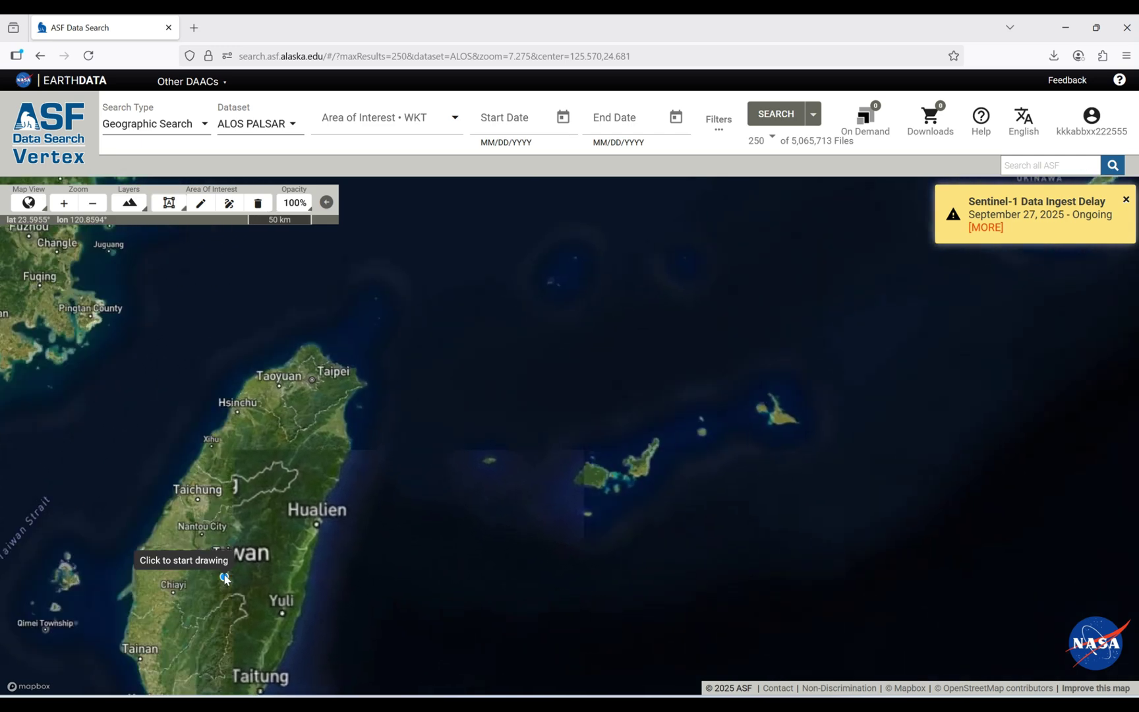
click(208, 463)
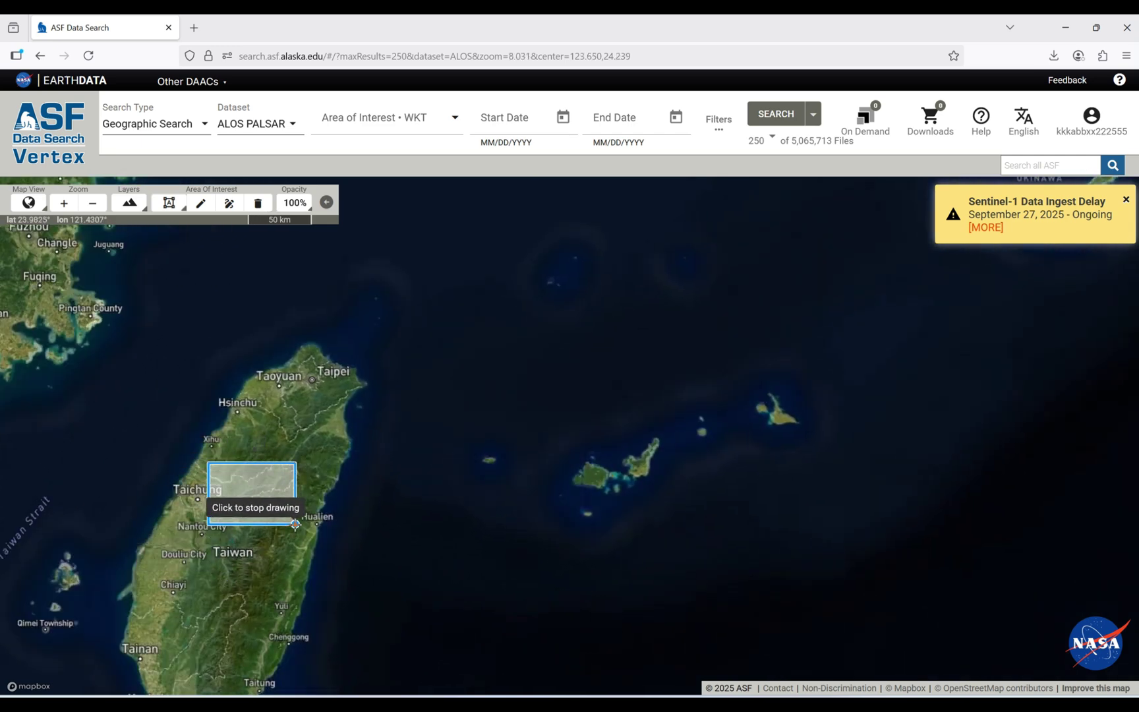
click(295, 524)
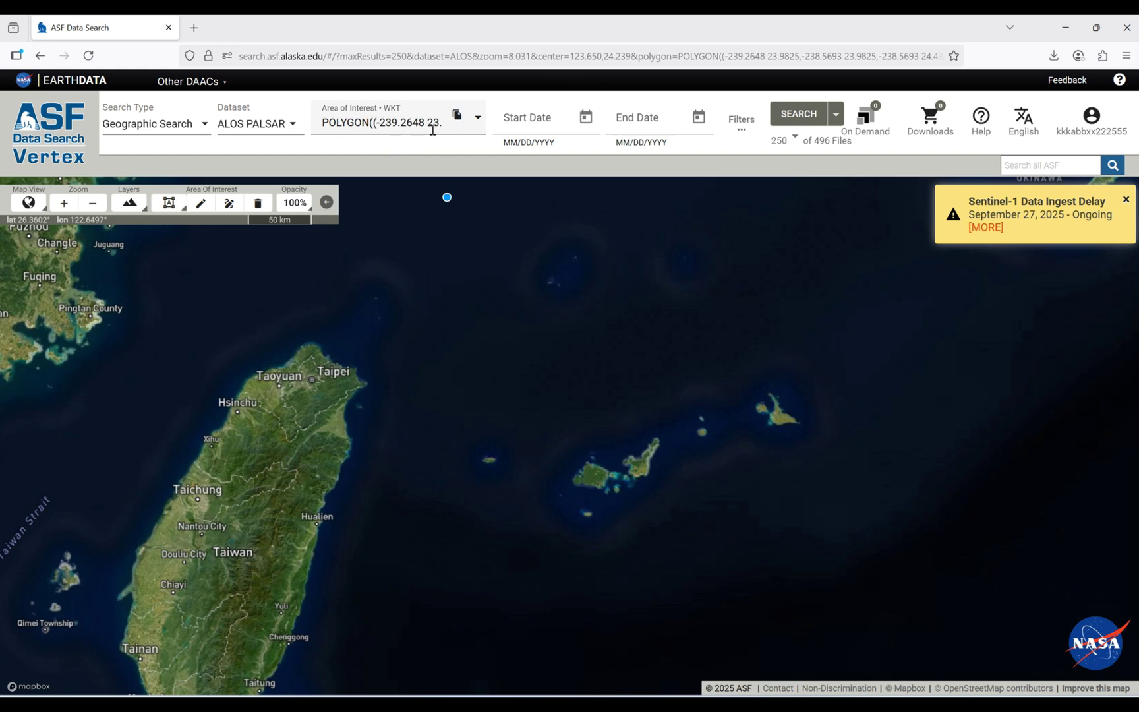
- Run the ALOS PALSAR search and select the scene footprint ALPSRP121150470 just east of Taichung on the map
click(799, 114)
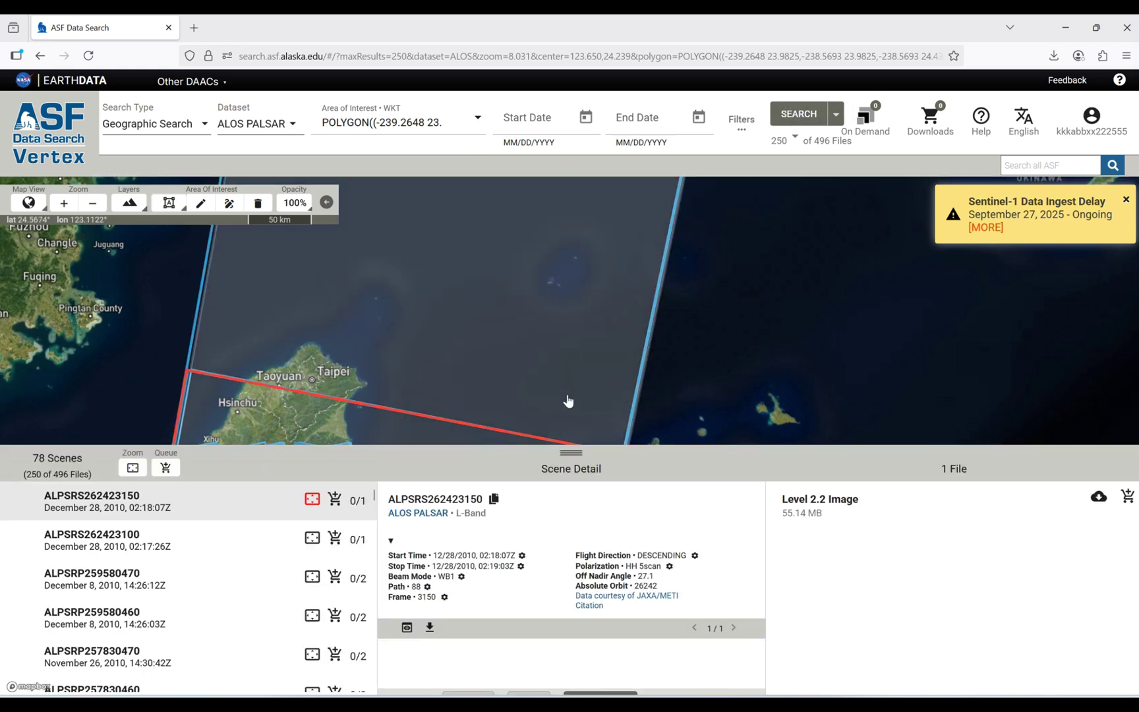
scroll(637, 265, up, 1)
scroll(637, 265, down, 2)
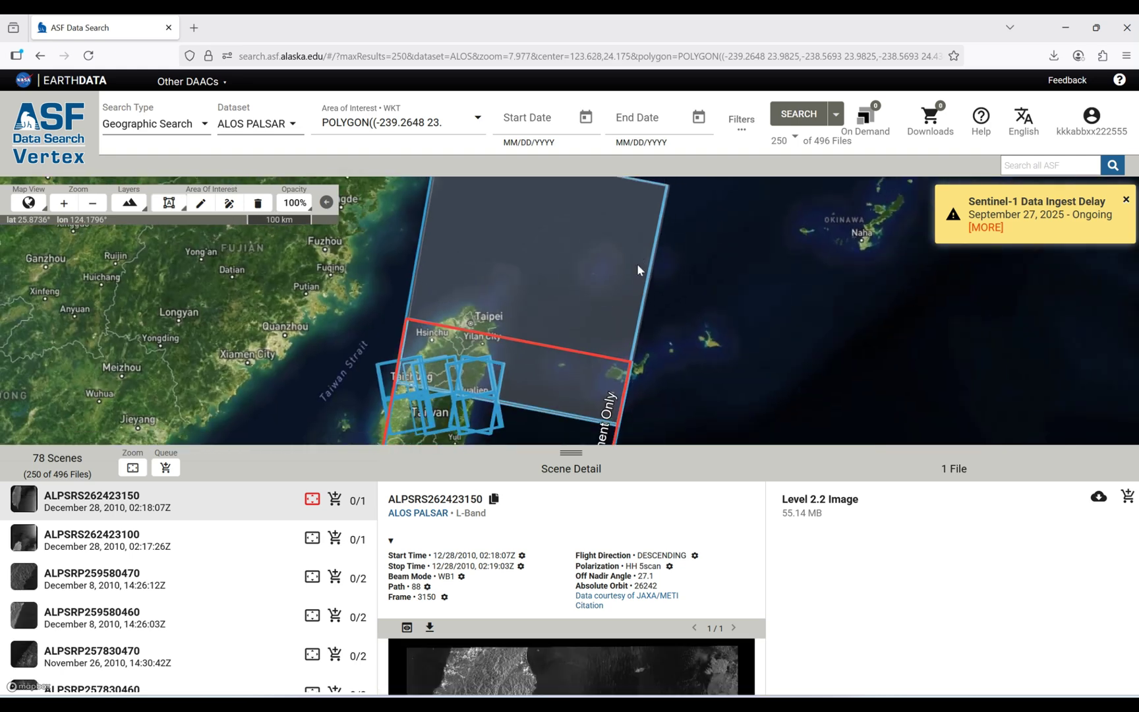
scroll(432, 422, up, 1)
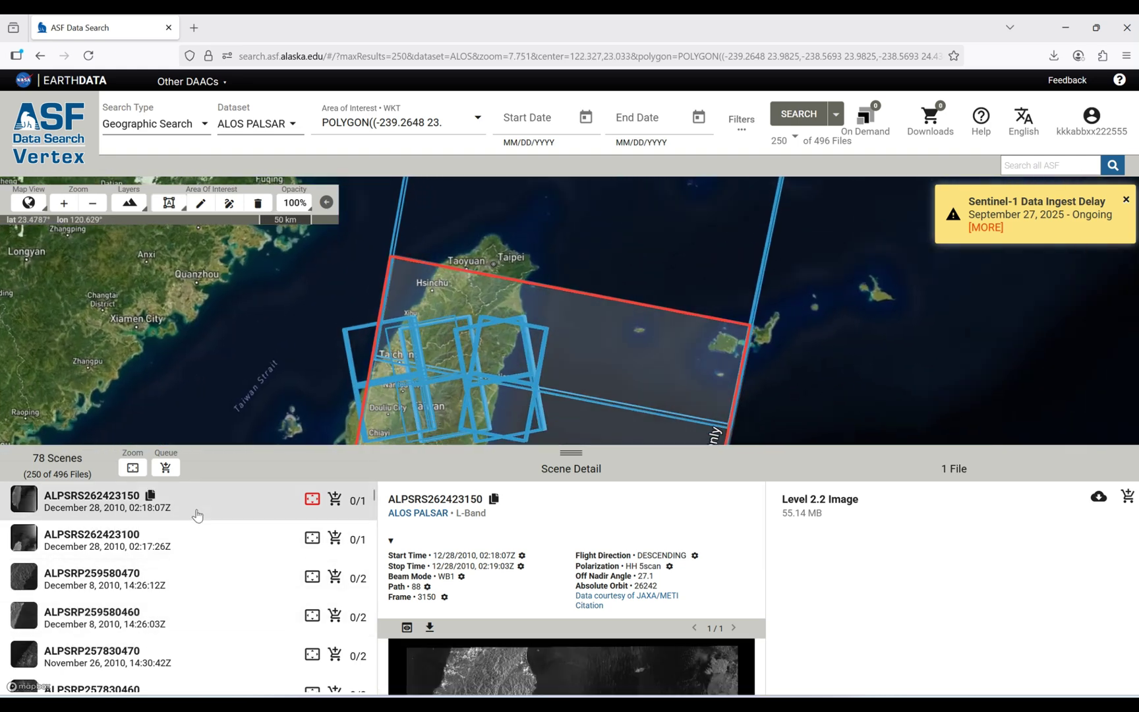
scroll(475, 410, up, 1)
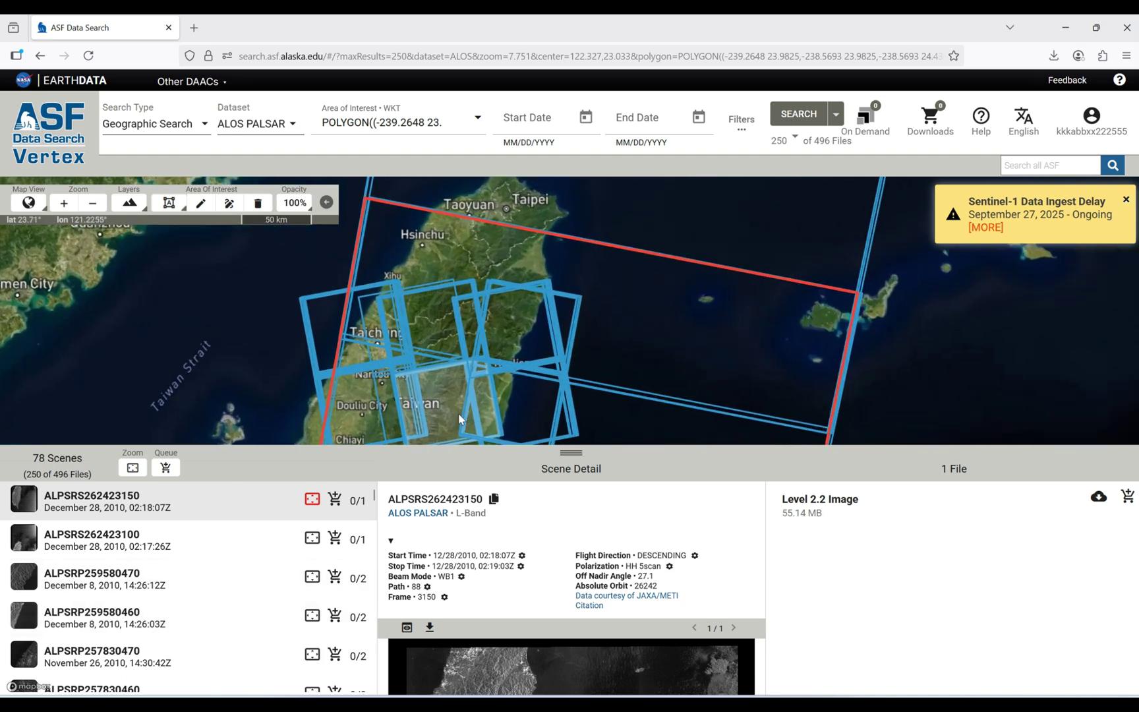
click(447, 323)
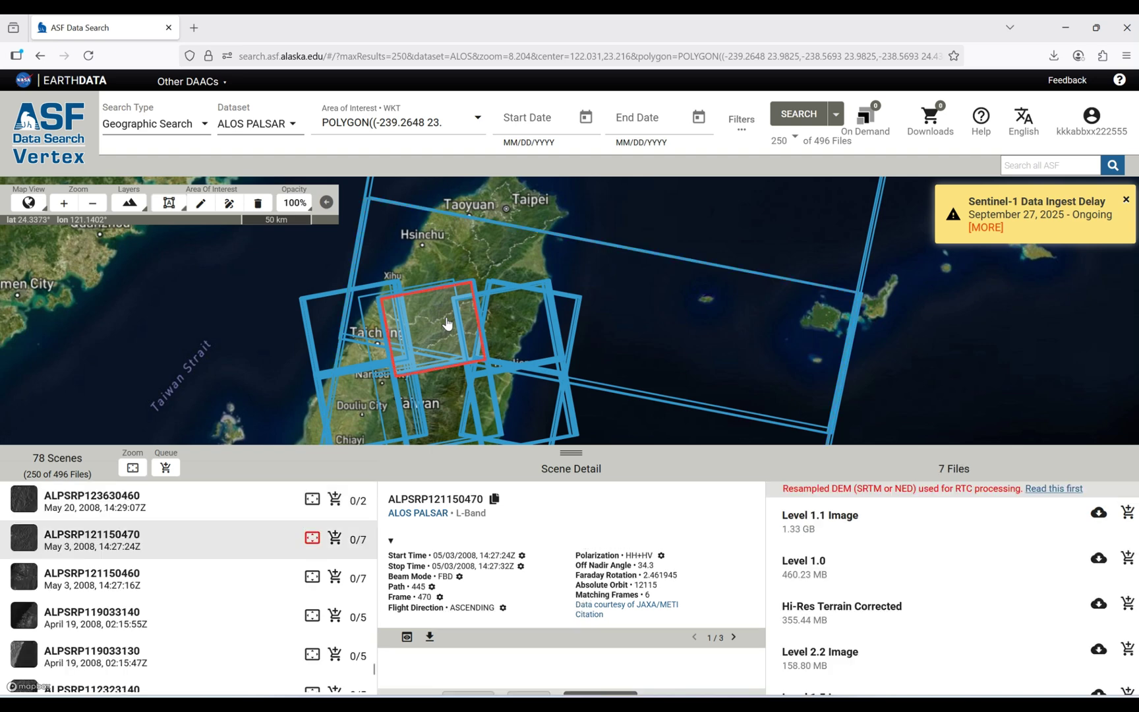
- Examine the selected scene's downloadable products, comparing the image levels and the high- and low-resolution terrain corrected files
scroll(1012, 521, down, 3)
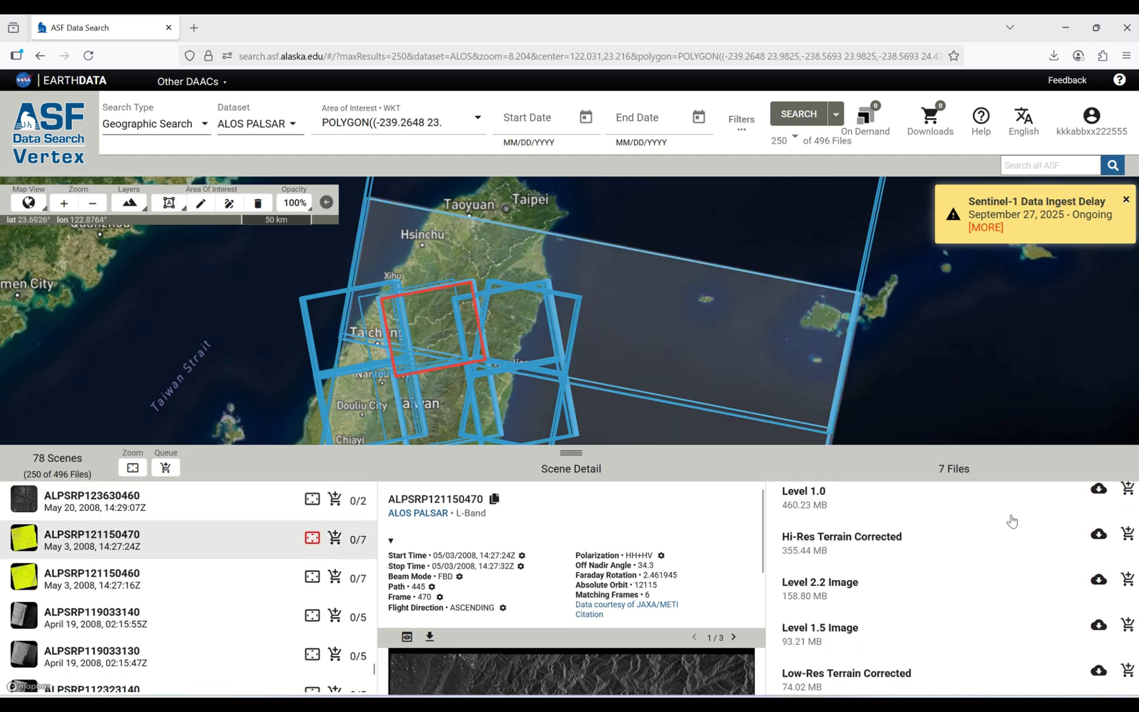
scroll(982, 542, up, 2)
scroll(983, 543, down, 2)
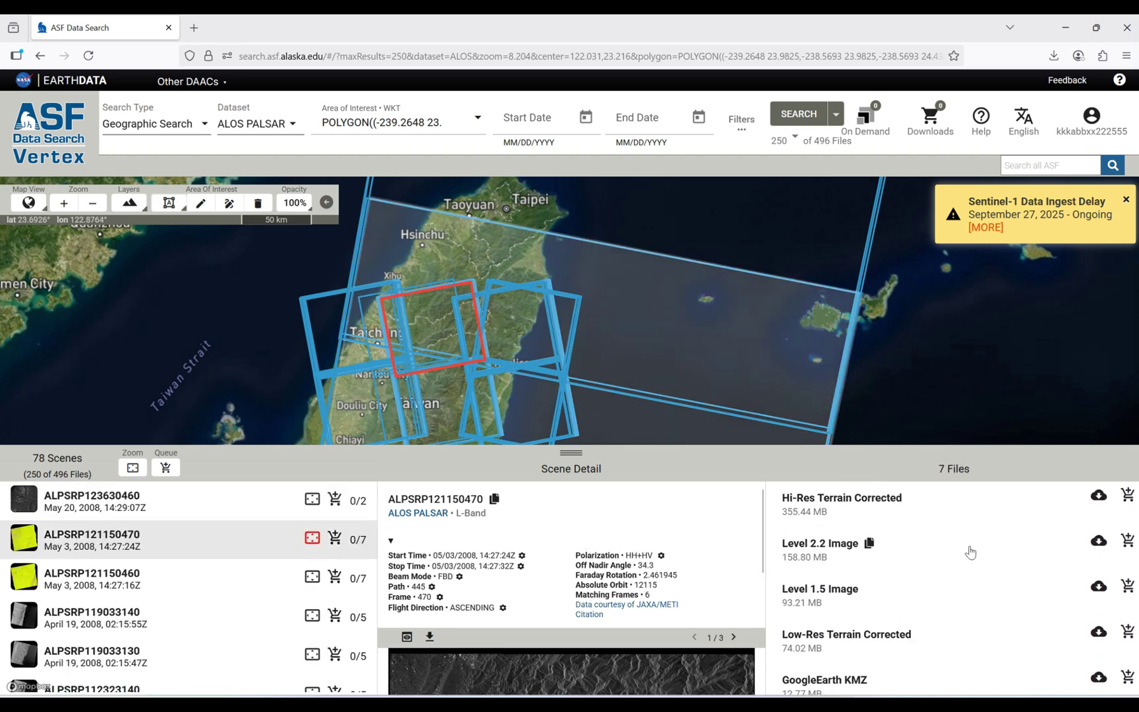
scroll(973, 549, up, 3)
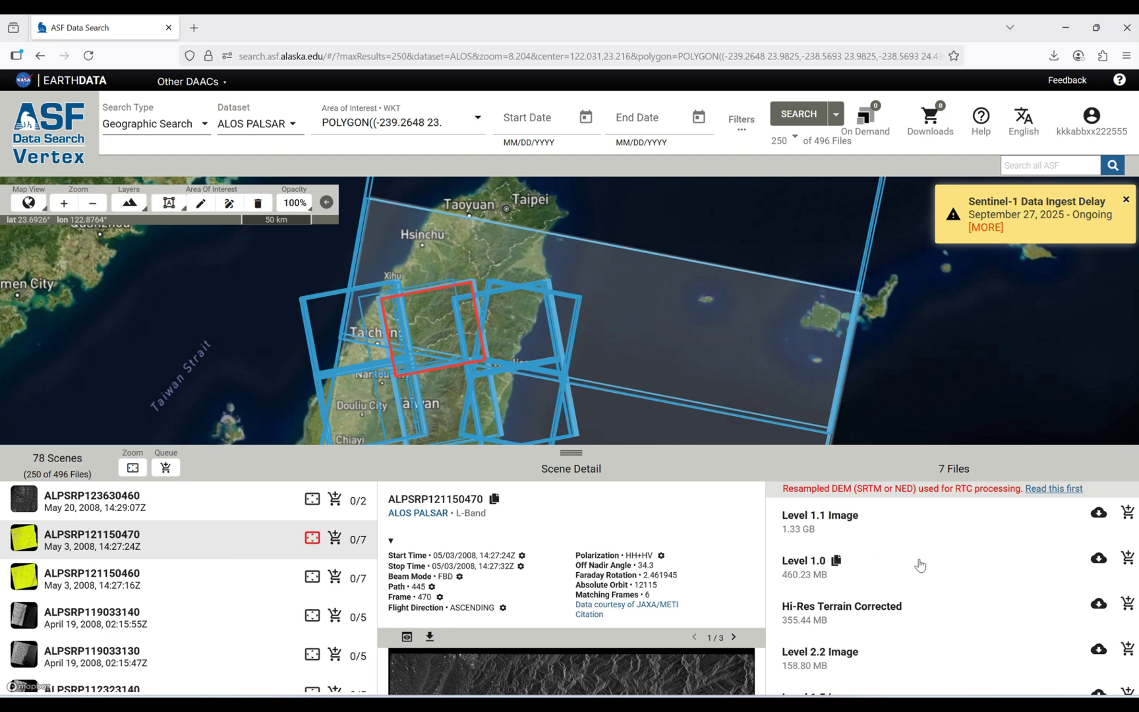
scroll(821, 564, down, 2)
scroll(824, 567, up, 2)
scroll(855, 598, down, 2)
scroll(787, 505, up, 2)
scroll(837, 560, down, 2)
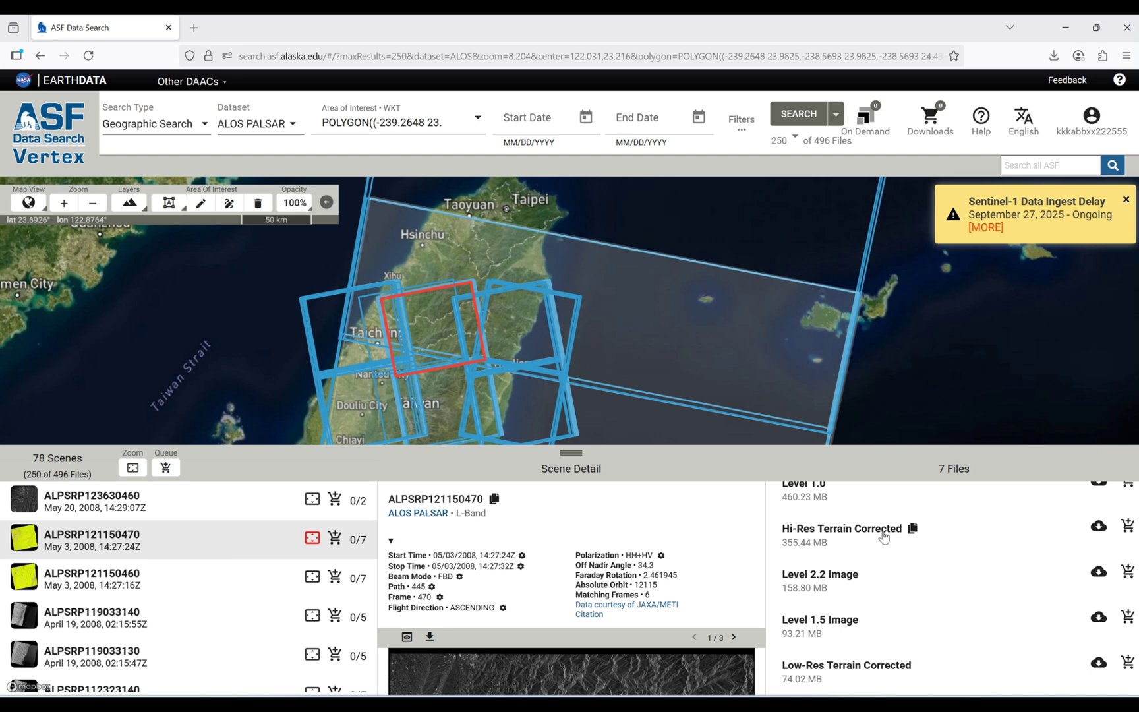
scroll(883, 536, down, 1)
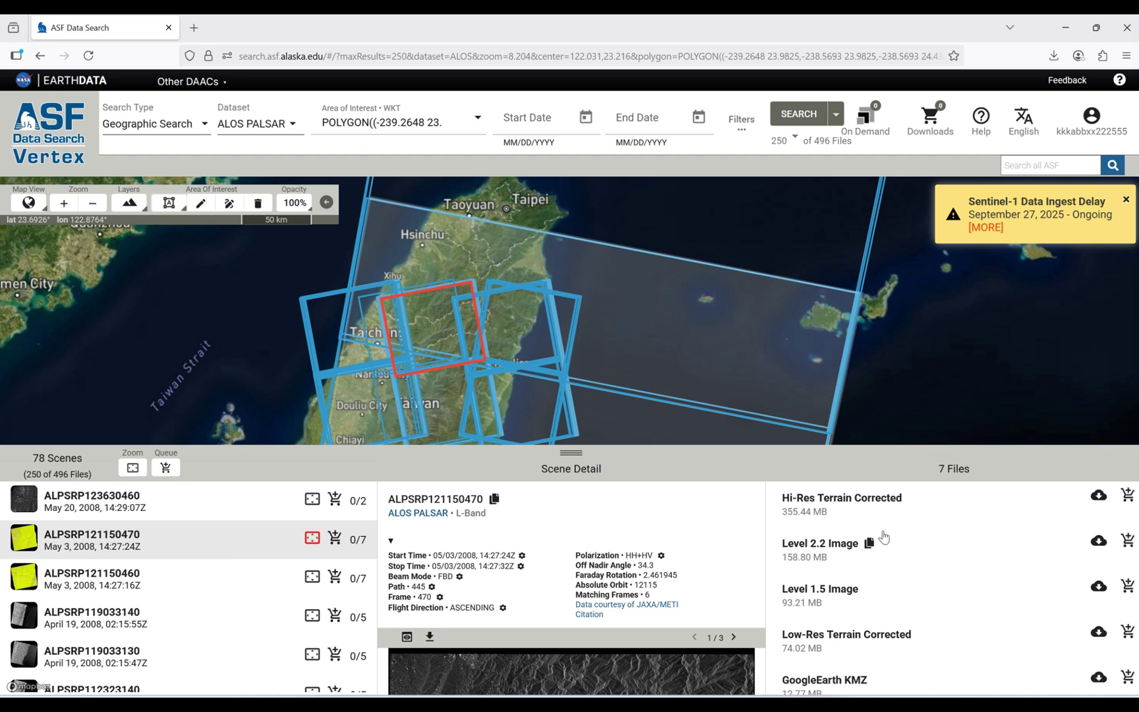
scroll(845, 585, up, 2)
scroll(846, 584, down, 2)
scroll(912, 512, up, 2)
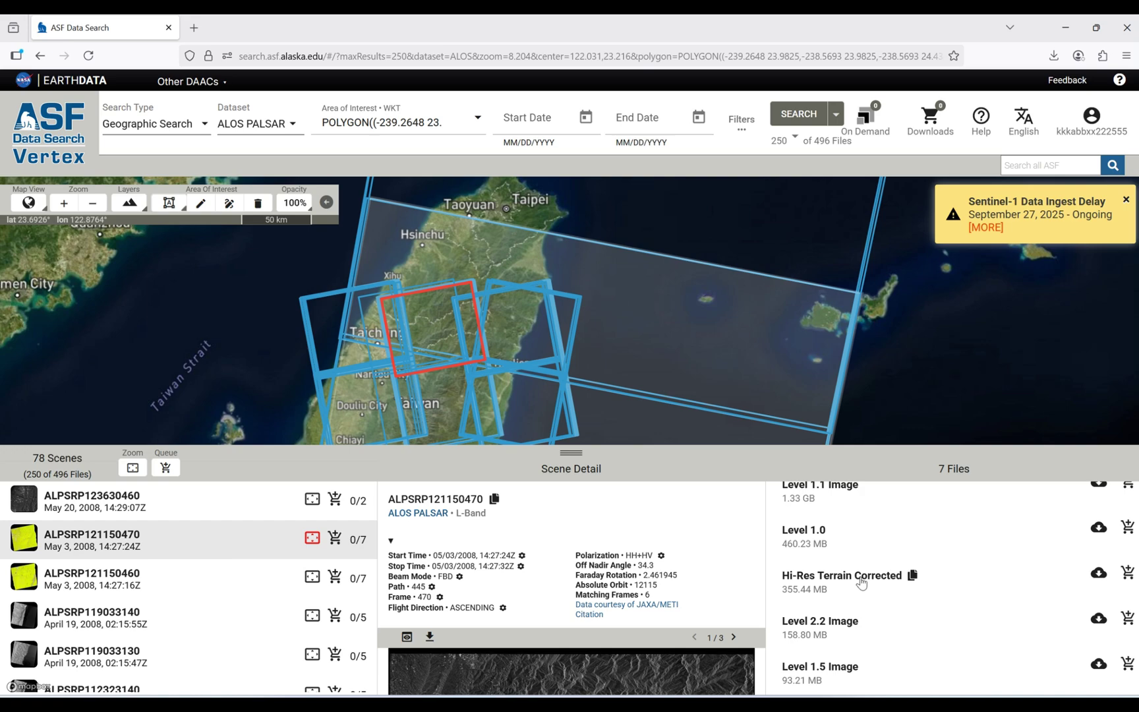
- Download the scene's Hi-Res Terrain Corrected file as AP_12115_FBD_F0470_RT1 into a new Desktop folder named Taiwan
click(1097, 574)
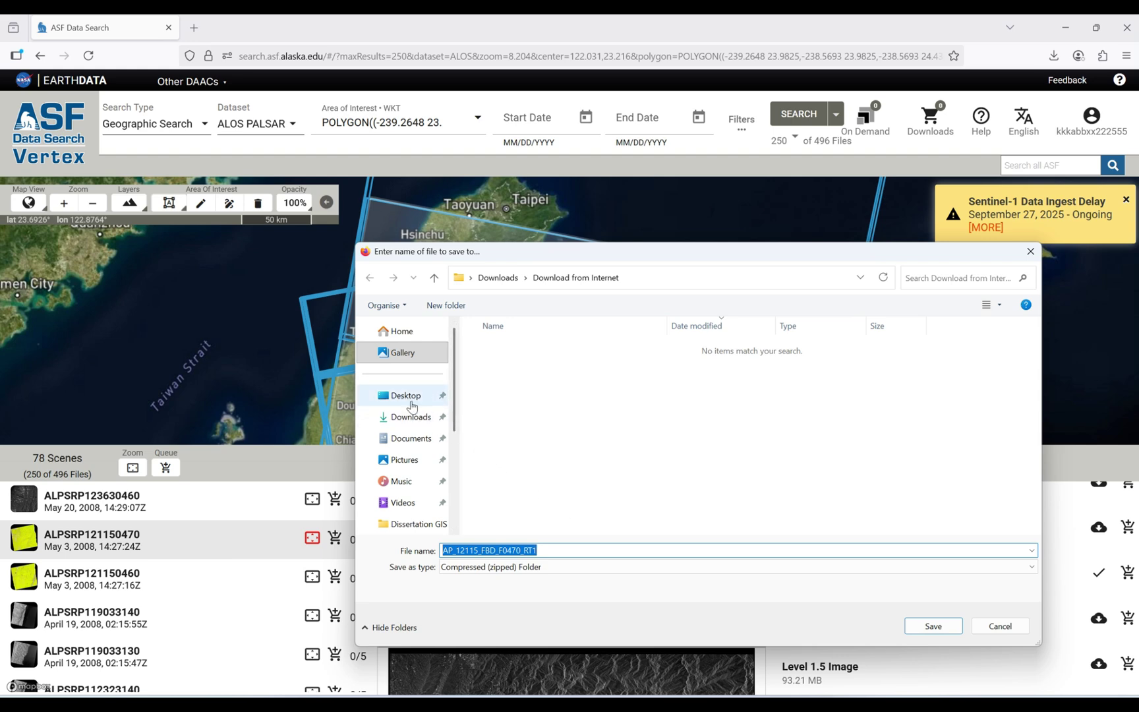
click(410, 400)
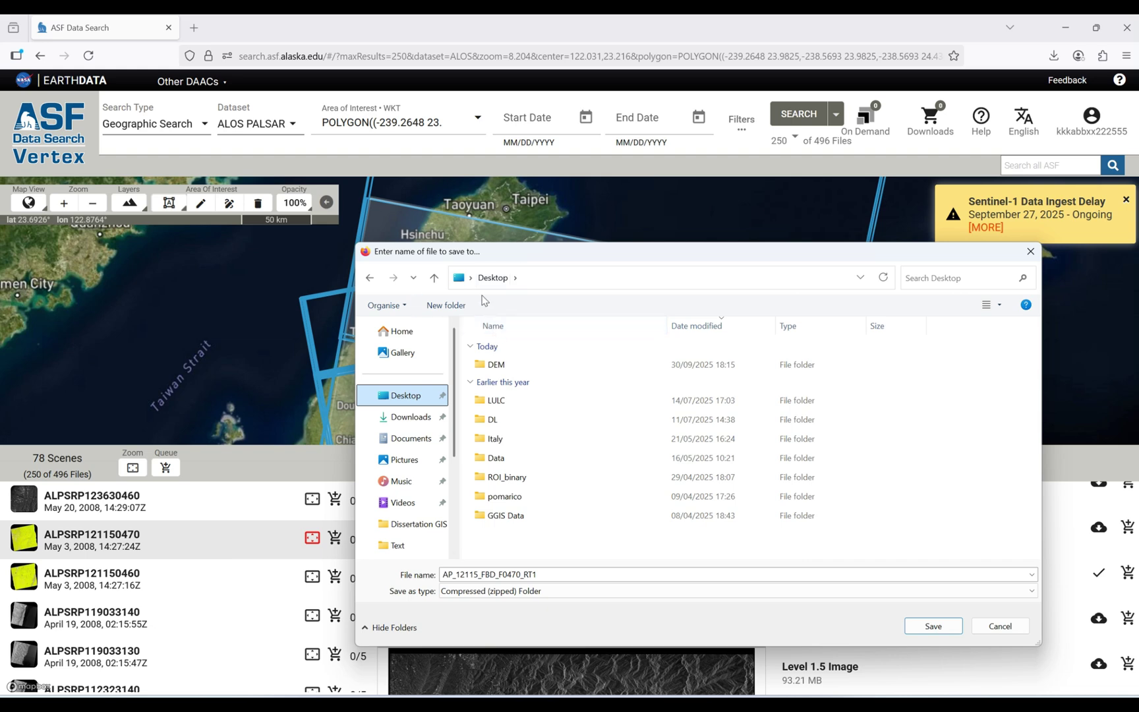
click(451, 308)
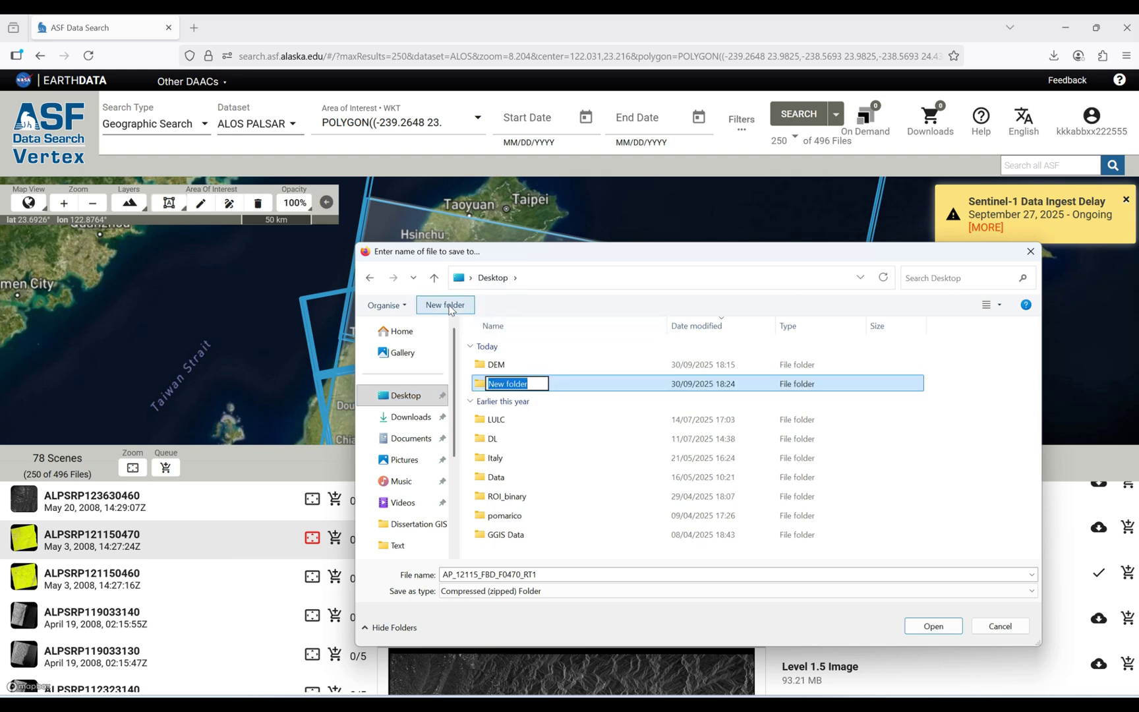
text(Taiwan)
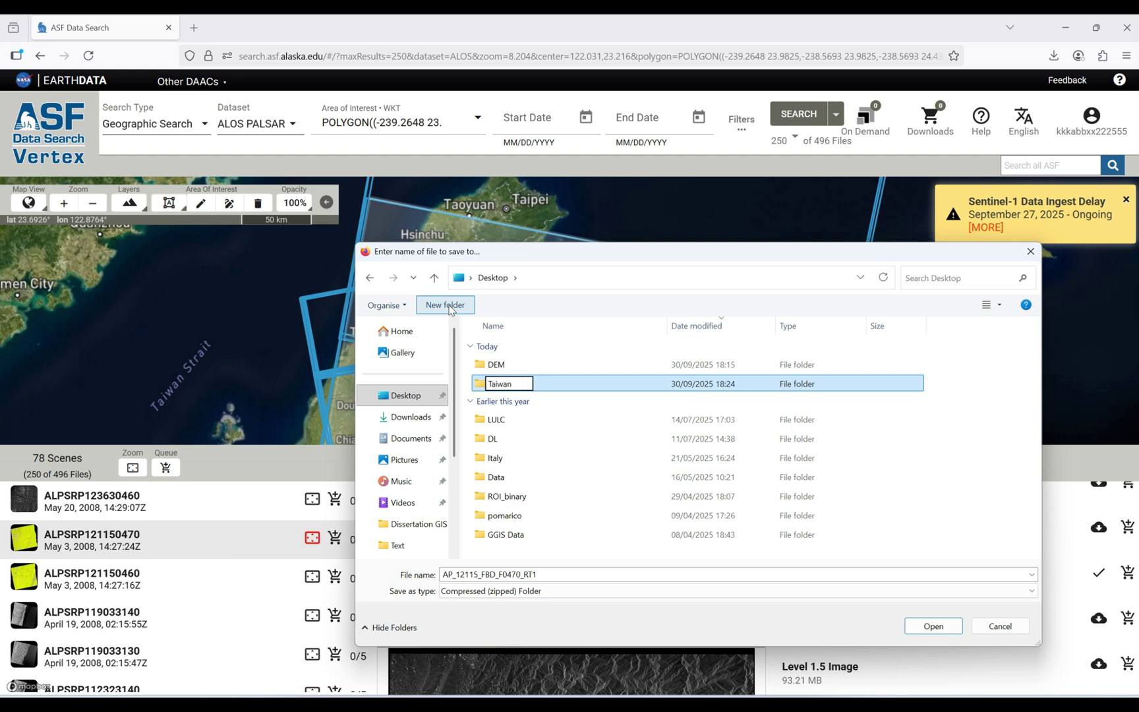
key(Return)
key(Return)
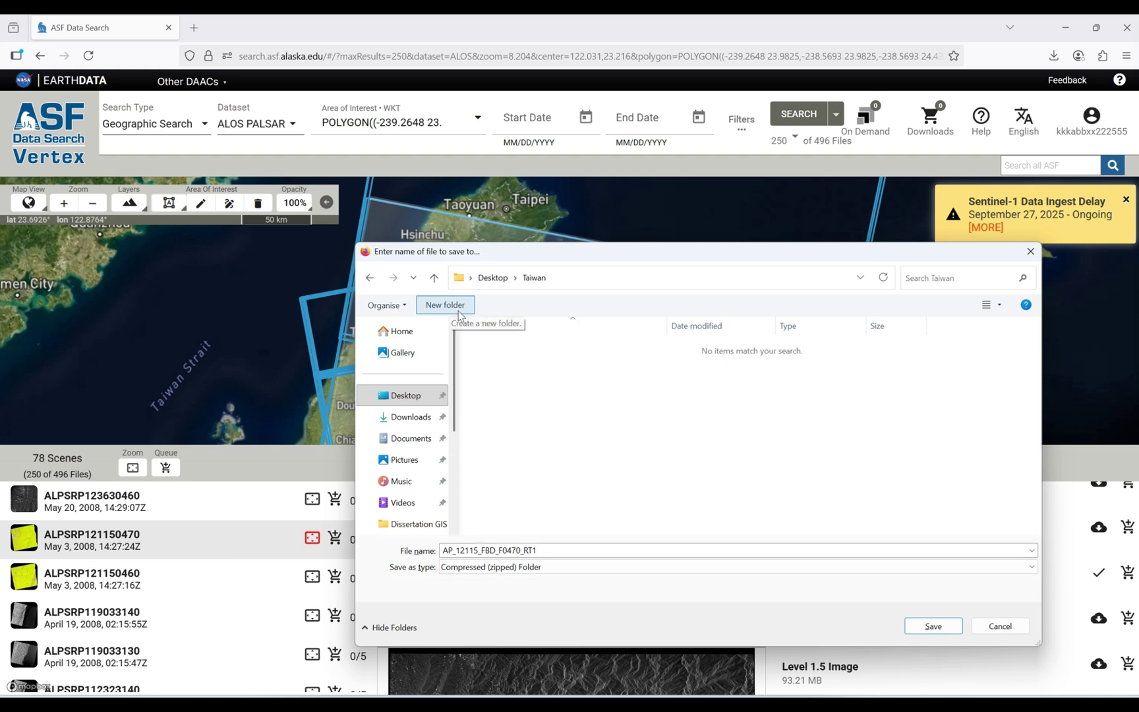
click(933, 625)
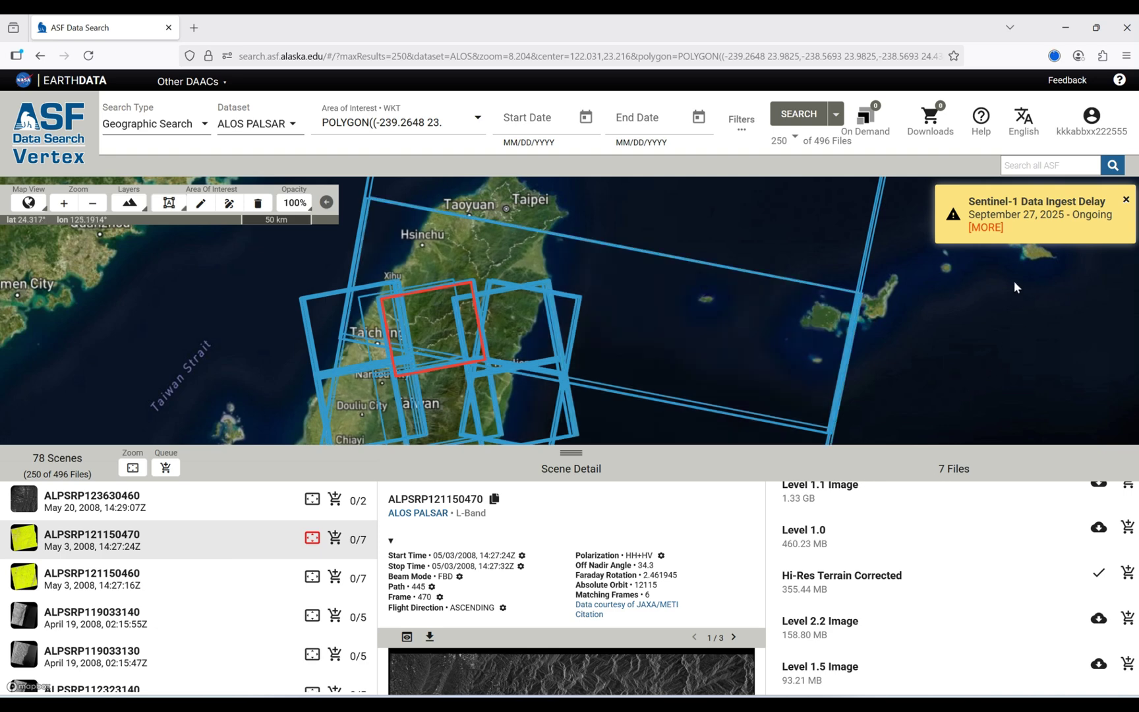
- Open the downloaded AP_12115_FBD_F0470_RT1 archive's location and extract it with WinRAR into a subfolder of the same name
click(1053, 56)
click(1047, 87)
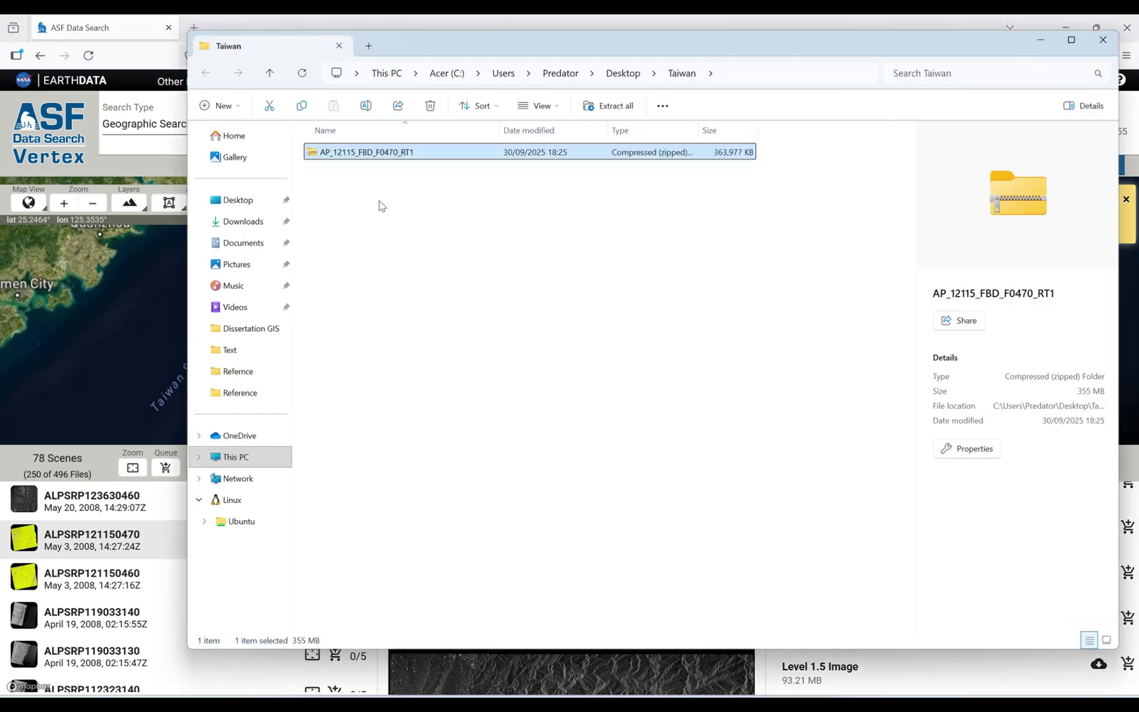
right_click(361, 158)
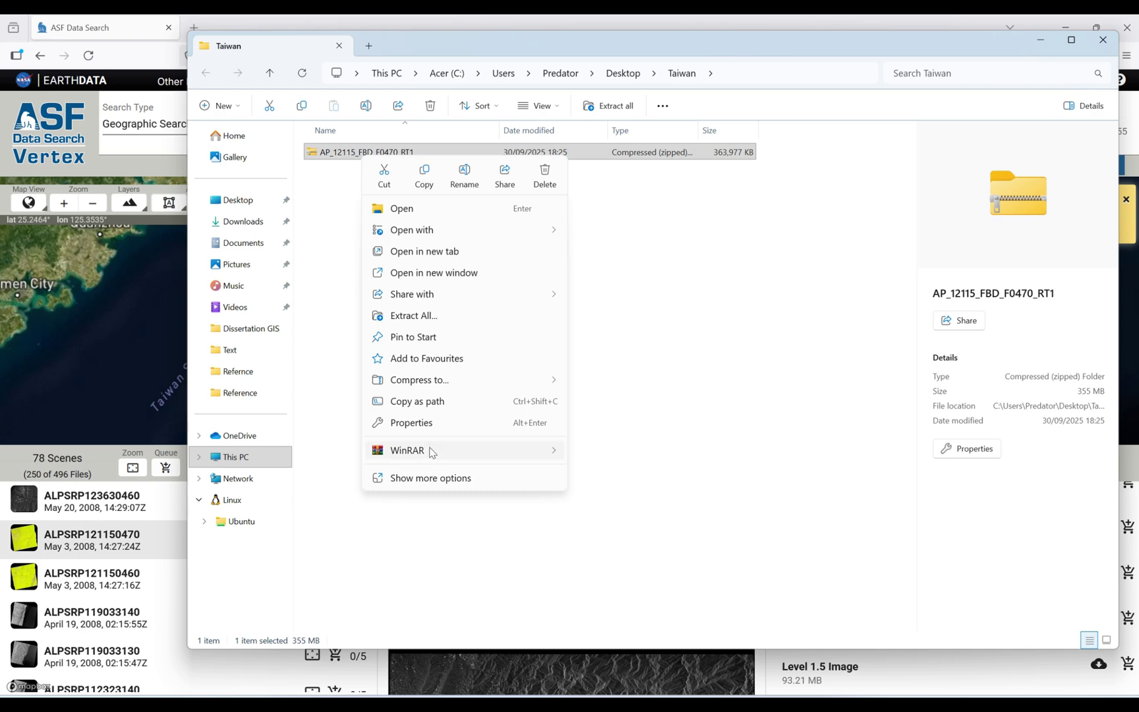
mouse_move(431, 453)
click(637, 472)
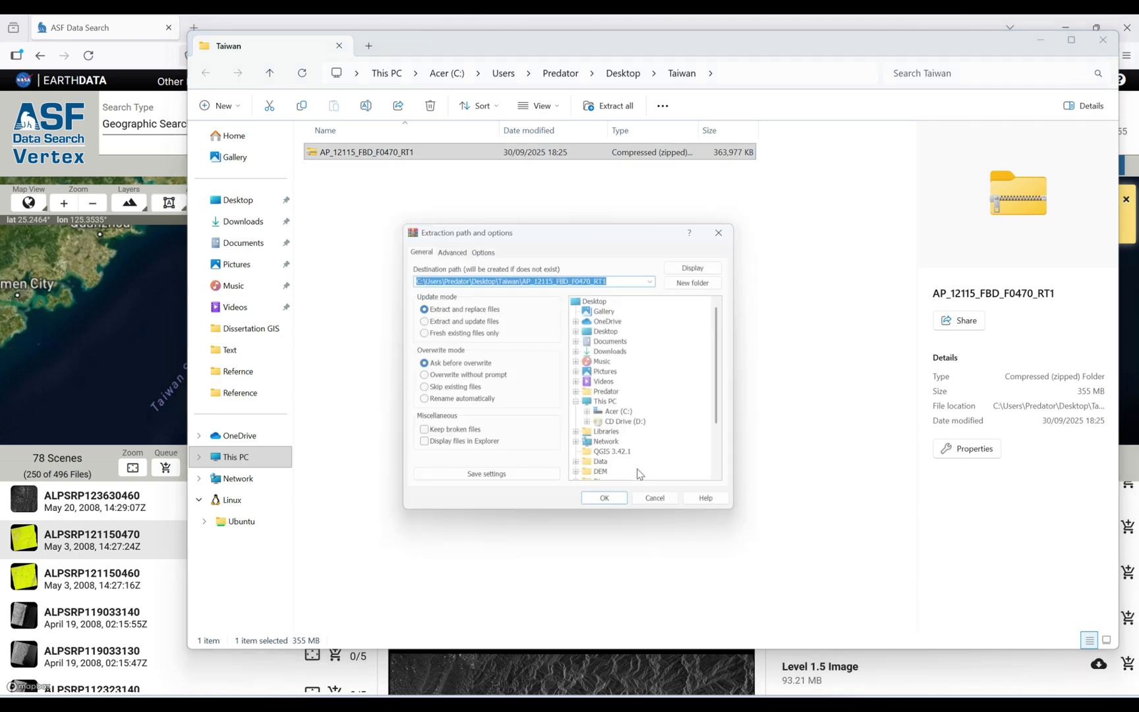
click(604, 498)
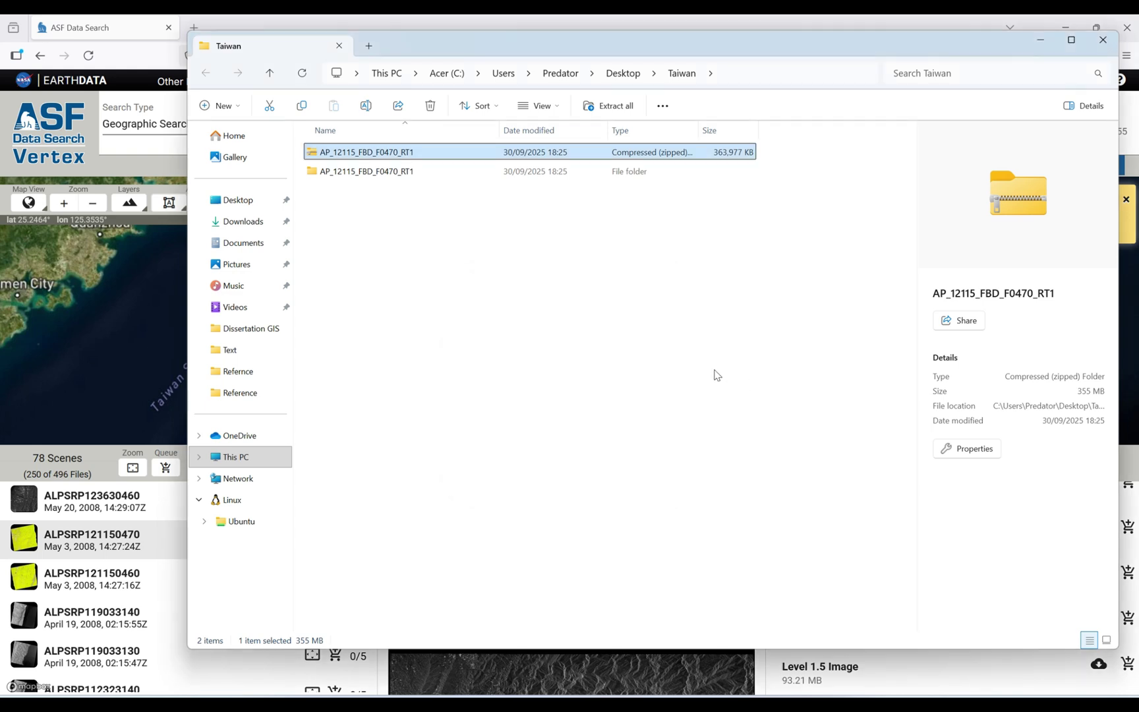
click(717, 376)
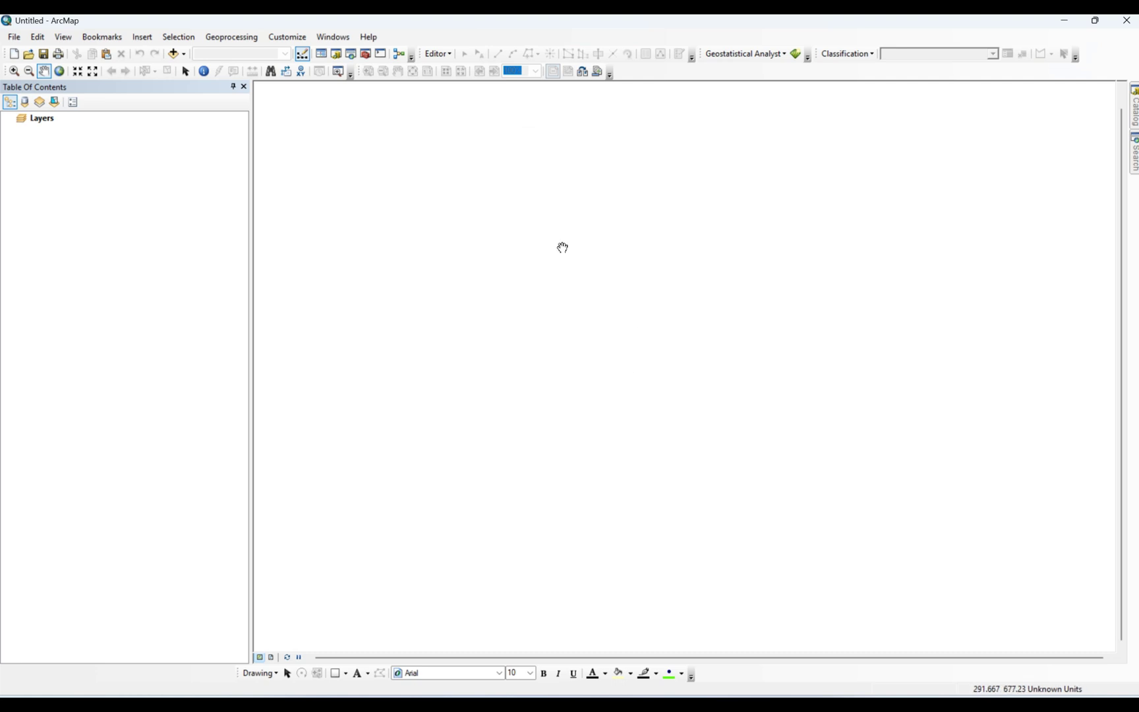
- In ArcMap, add the raster AP_12115_FBD_F0470_RT1.dem.tif from the extracted folder inside Taiwan on the Desktop
click(173, 54)
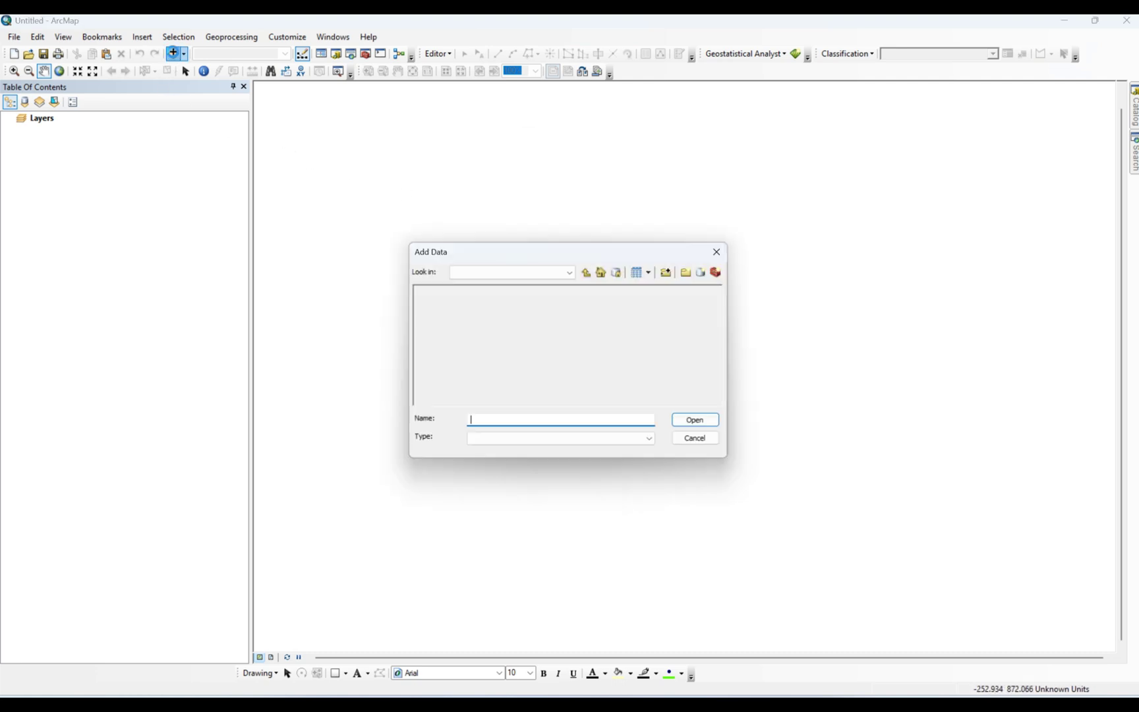
click(590, 272)
click(572, 272)
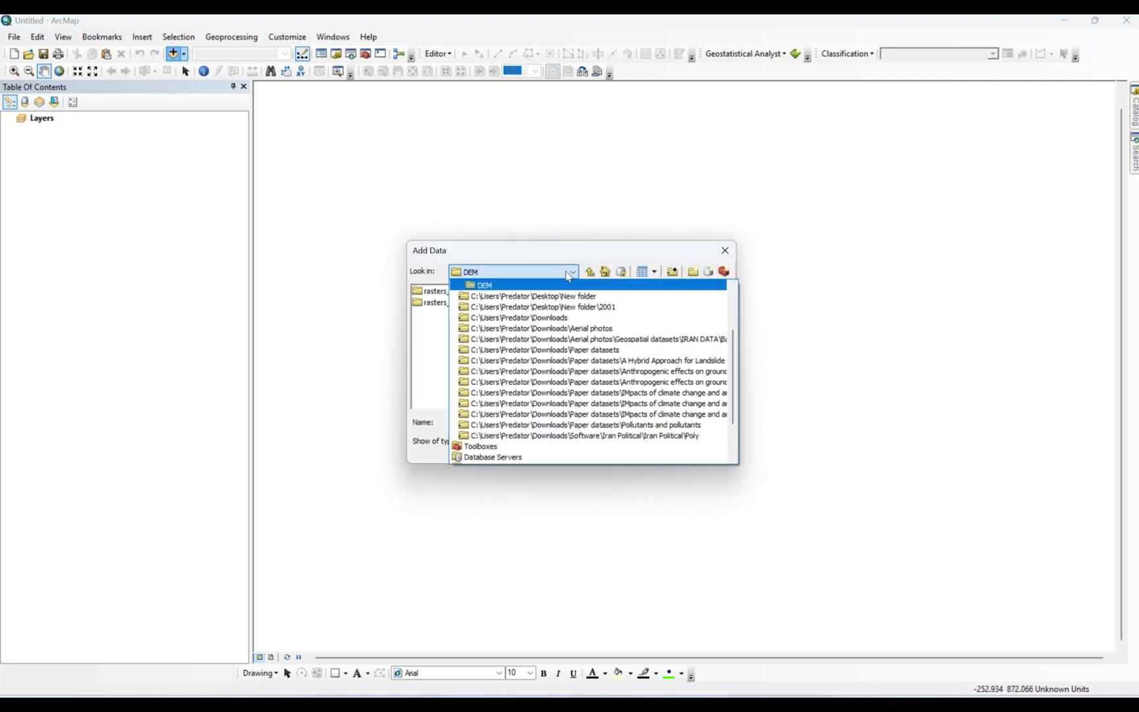
scroll(557, 316, up, 3)
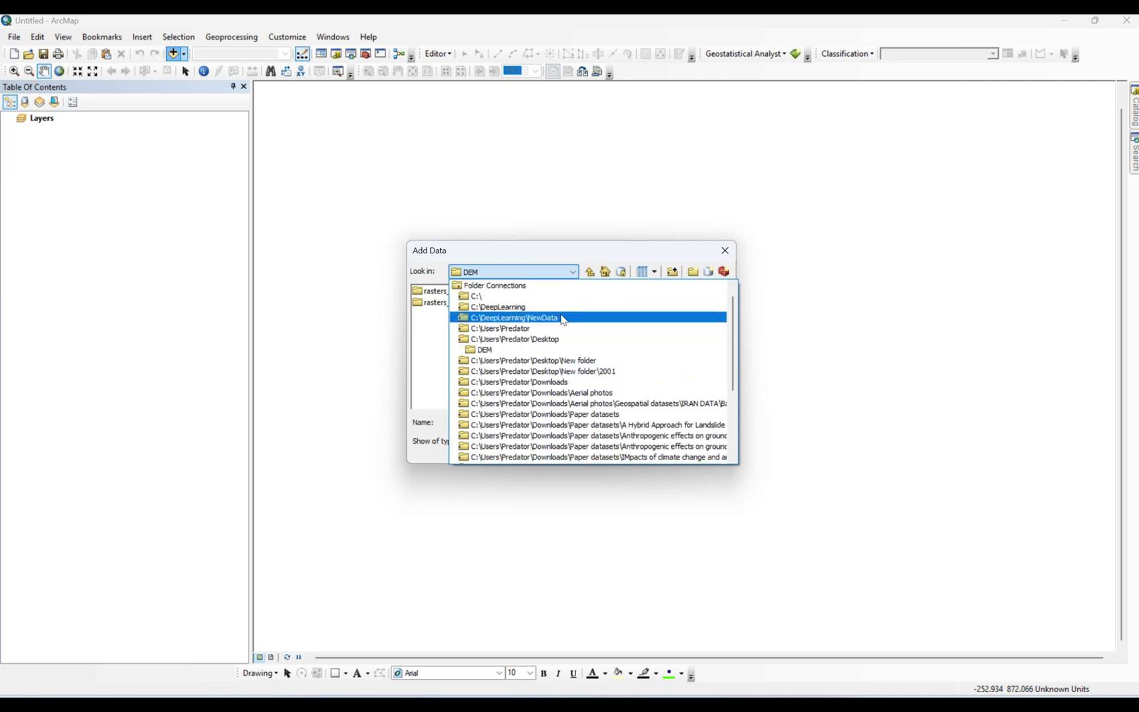
click(547, 337)
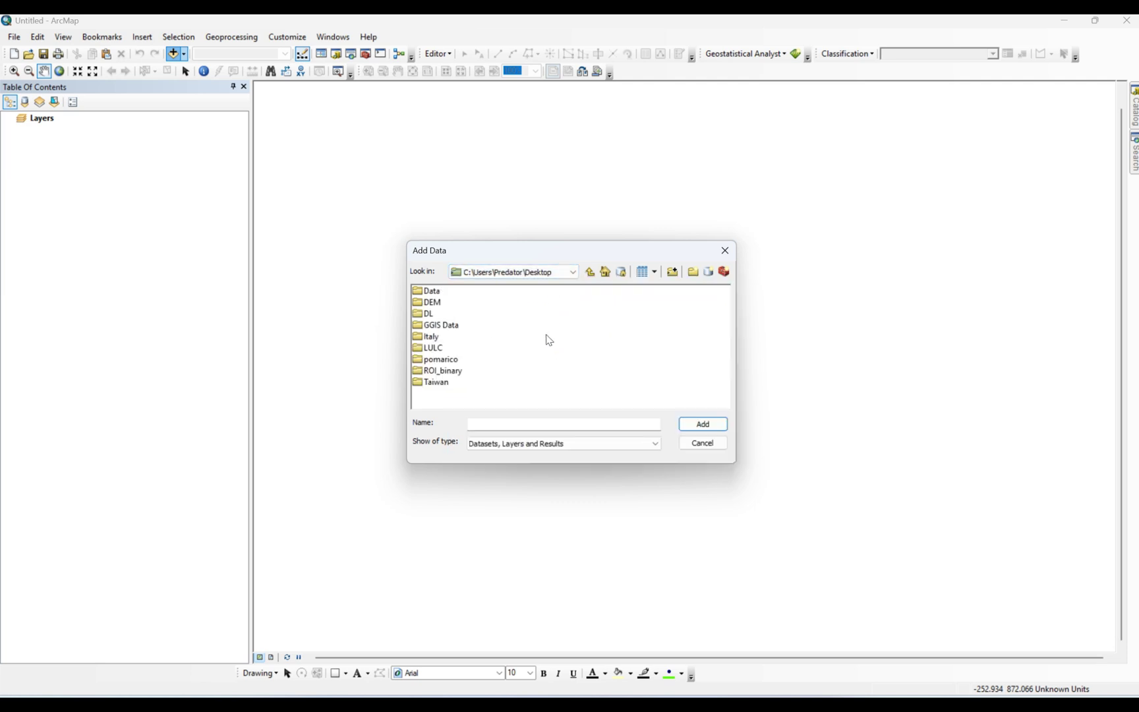
double_click(443, 384)
double_click(461, 292)
double_click(478, 298)
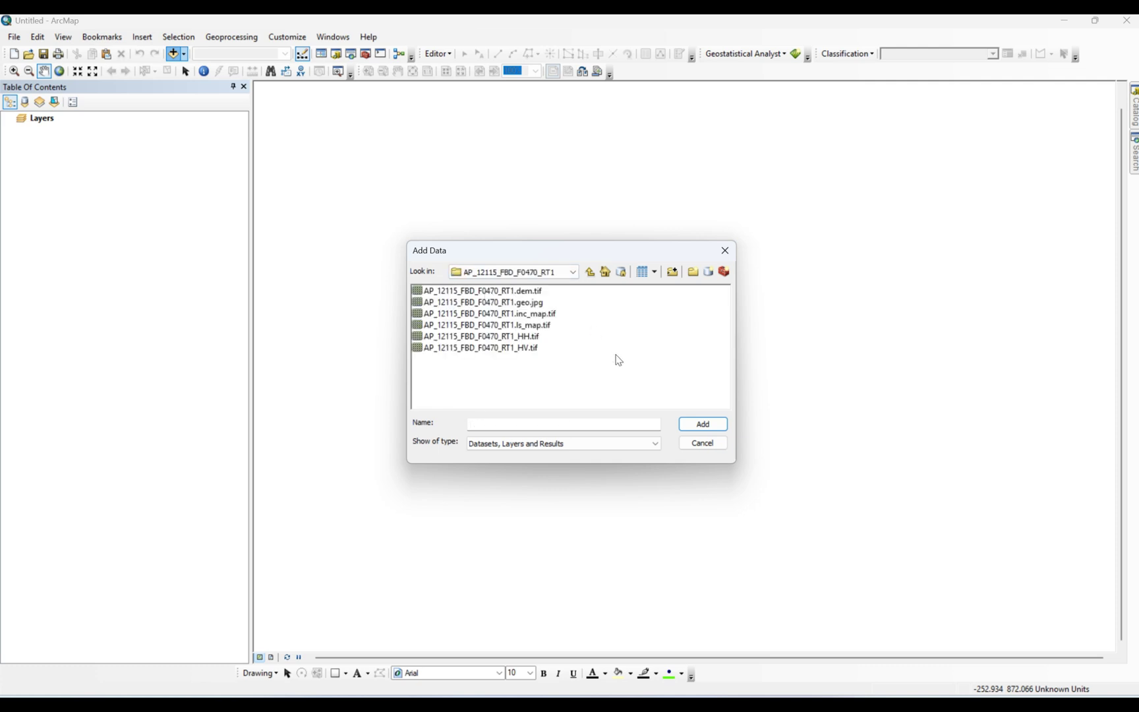
click(520, 292)
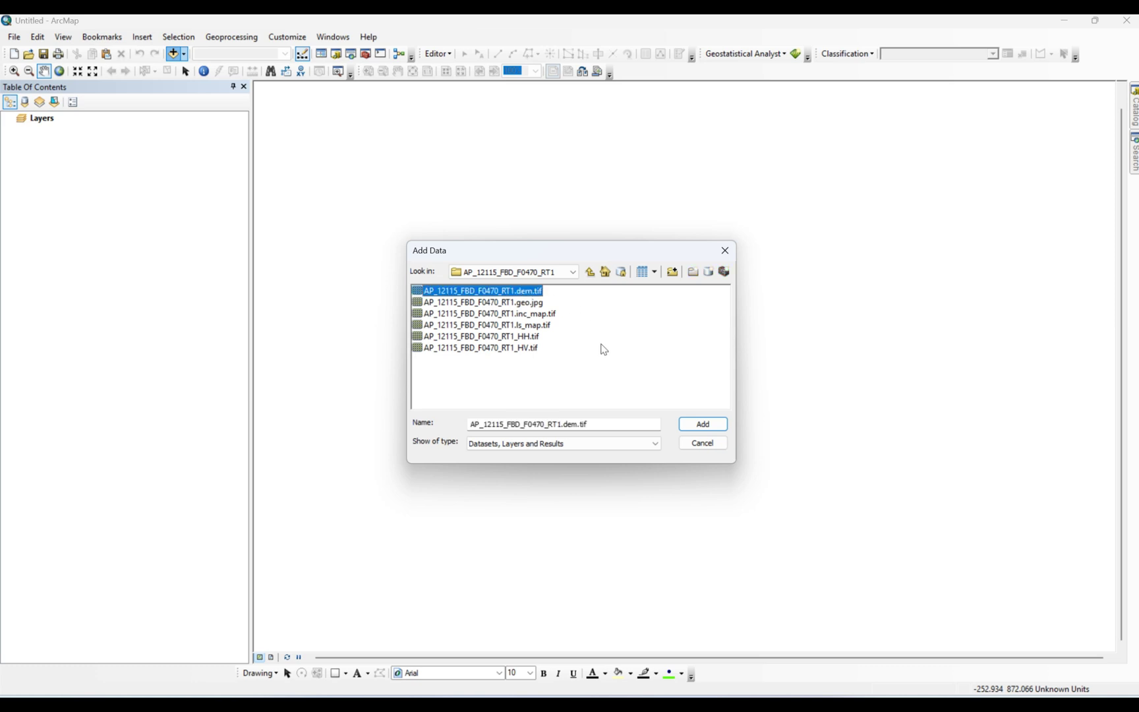
click(700, 424)
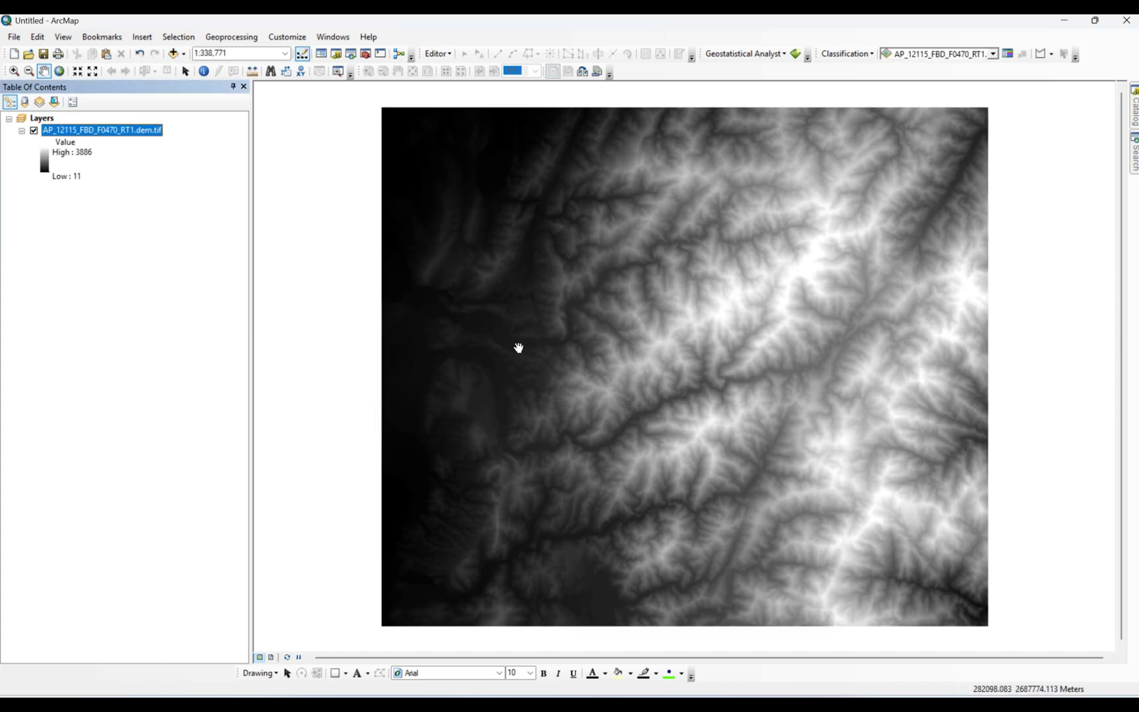
- Inspect the DEM layer and check its cell size in the raster source properties
scroll(521, 348, up, 1)
scroll(519, 348, down, 2)
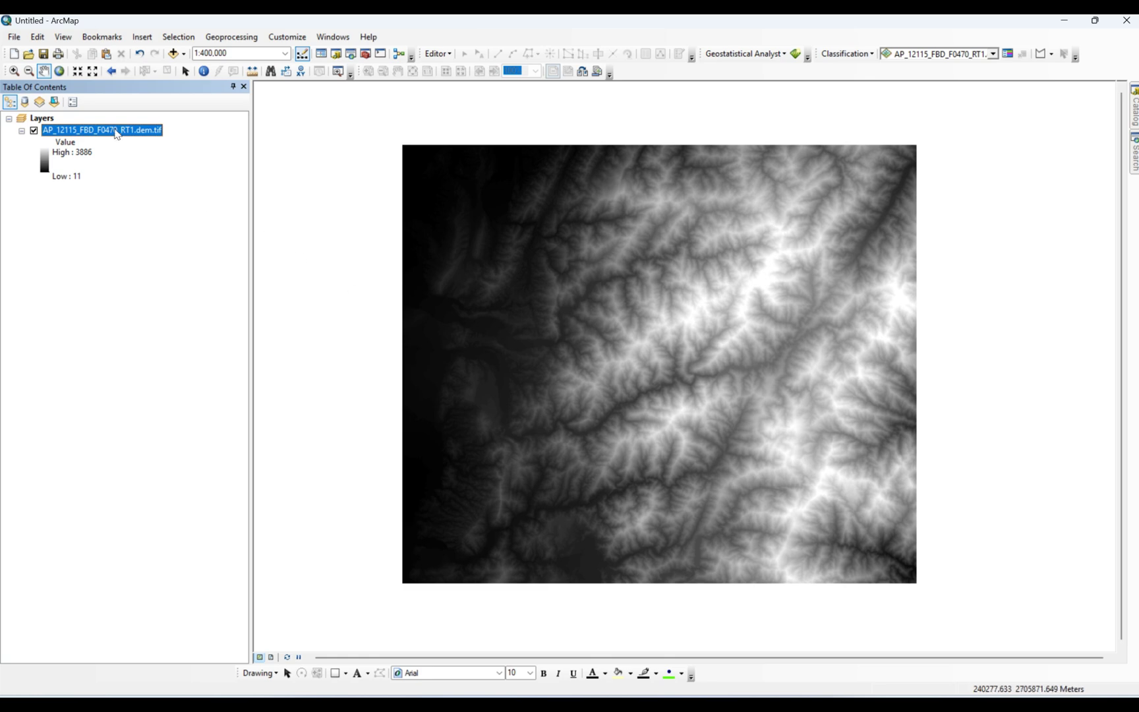
click(121, 176)
right_click(96, 131)
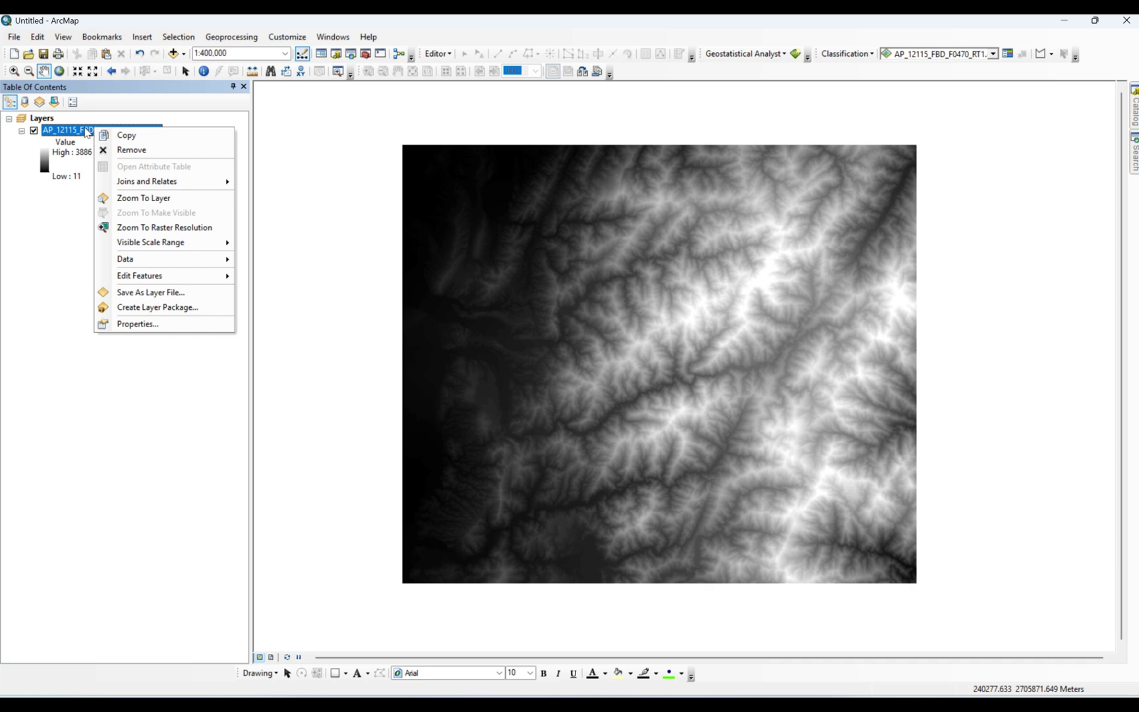
click(132, 324)
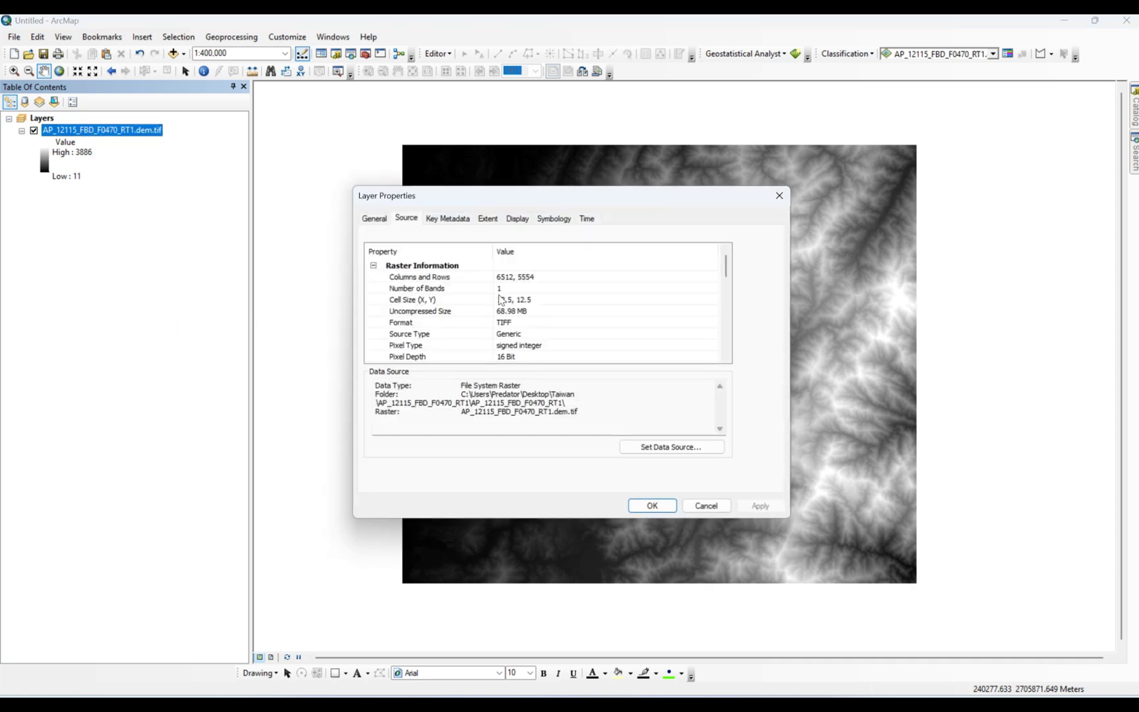
click(549, 299)
drag(549, 300, 495, 301)
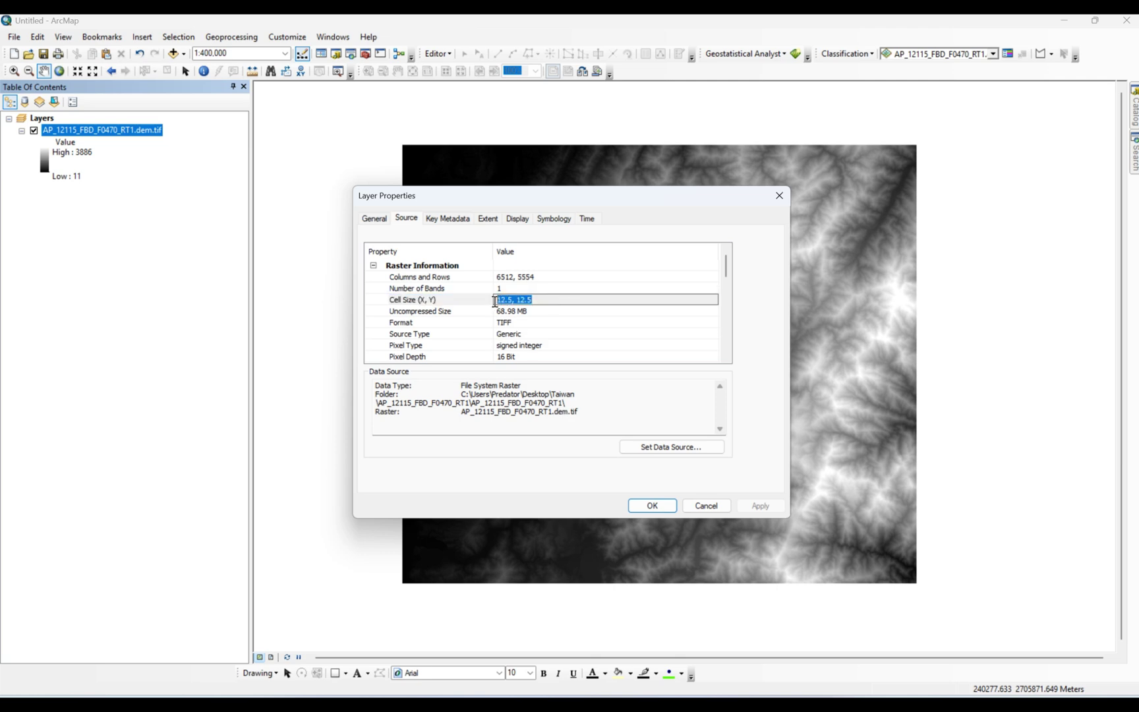
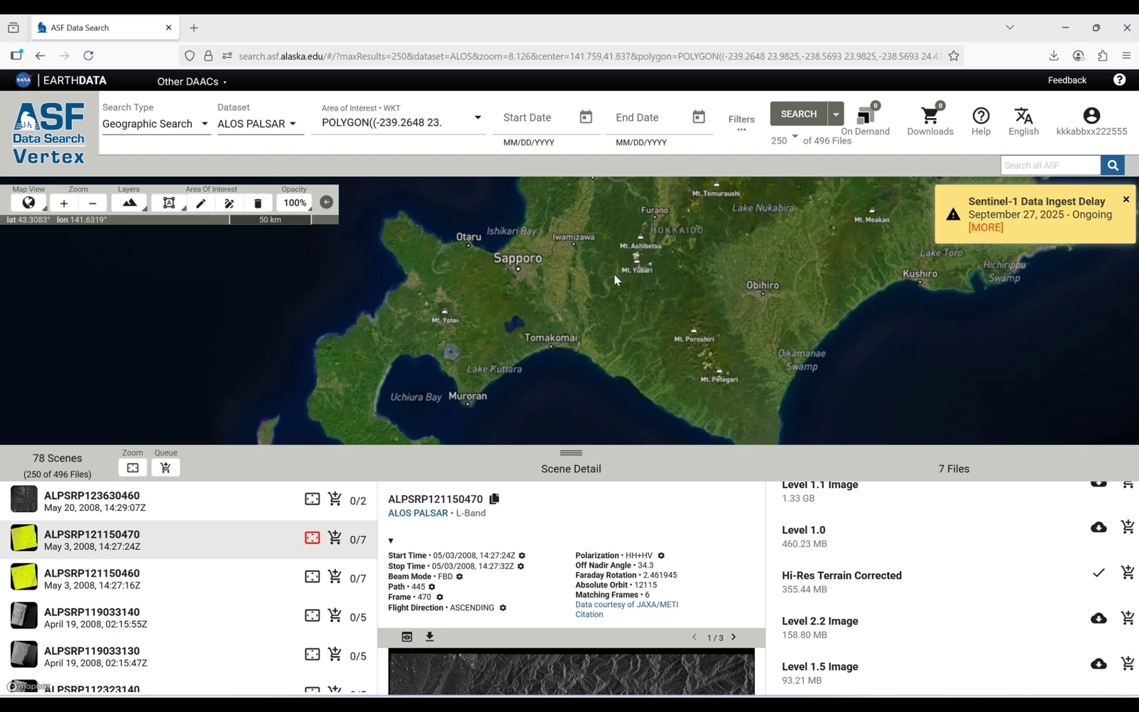
- Clear the existing Taiwan polygon from the area of interest and close the AOI options
click(478, 118)
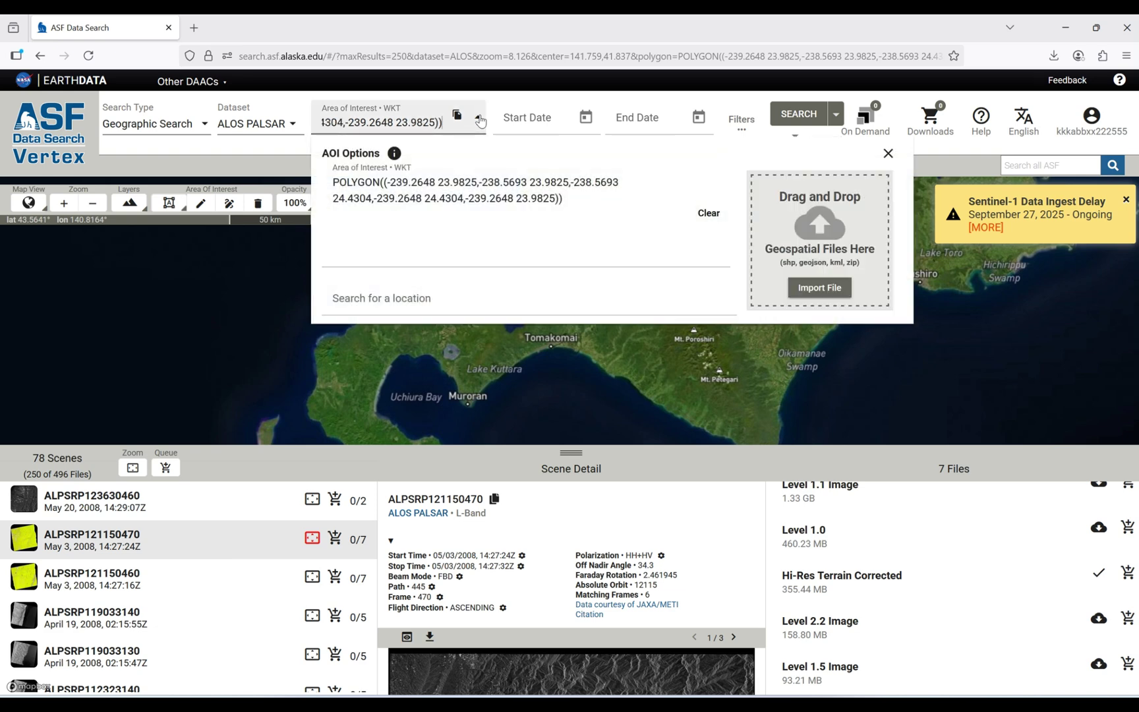
click(715, 217)
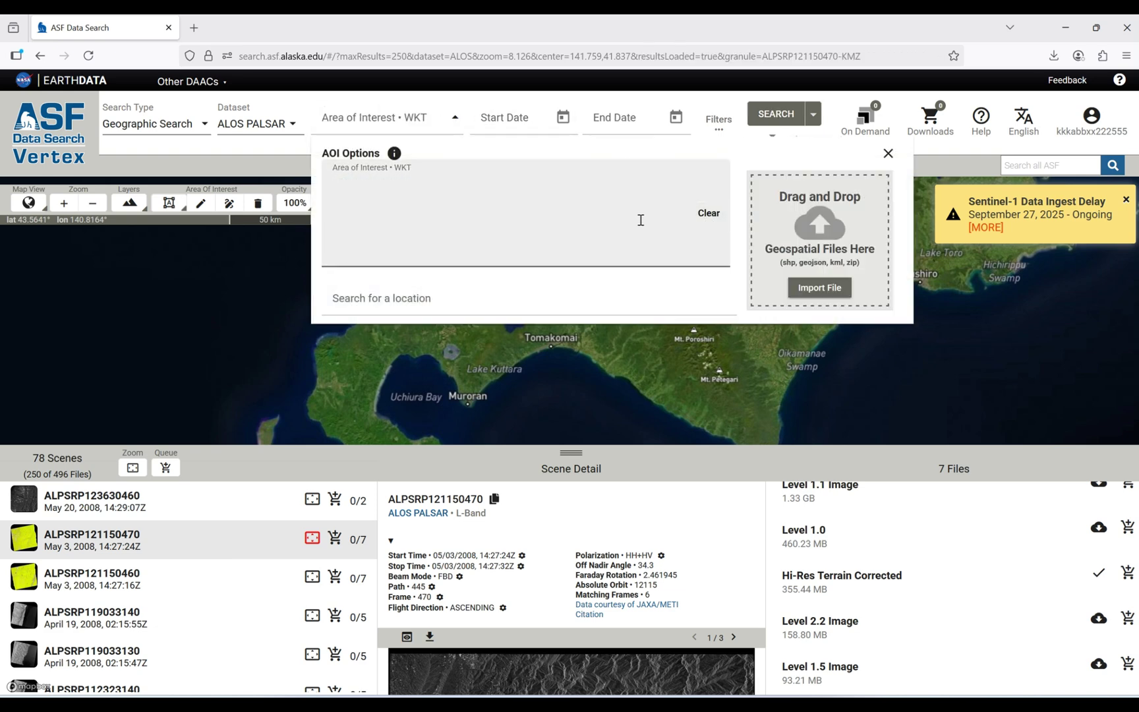
click(888, 153)
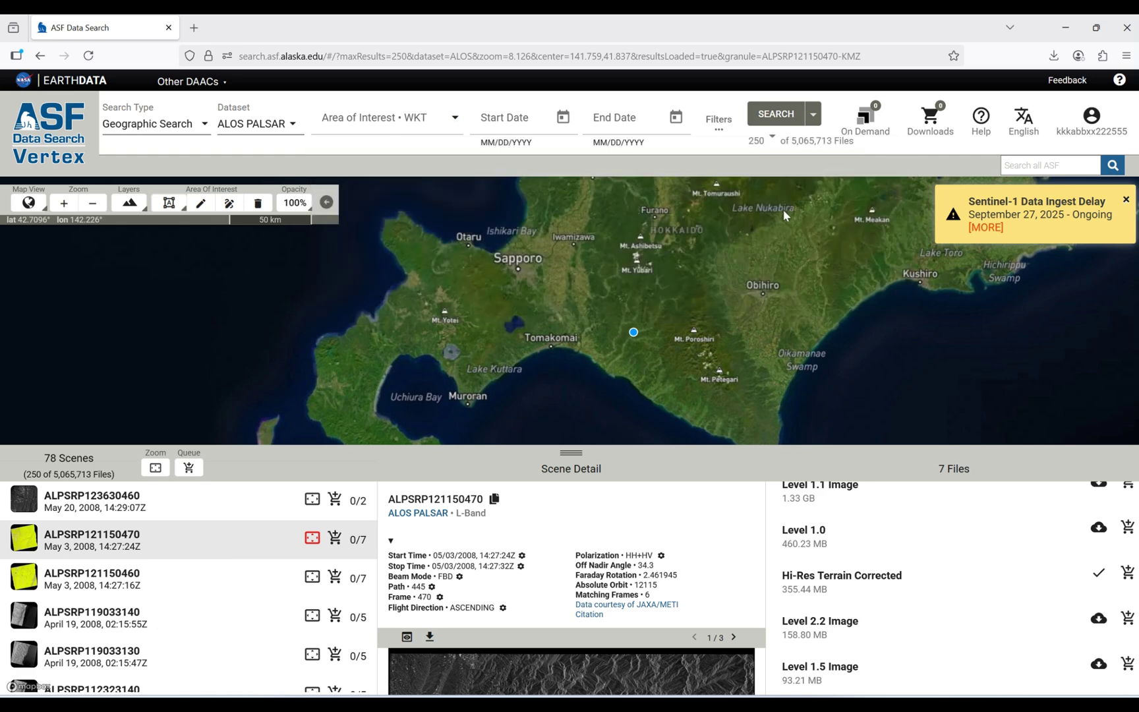
- Draw a rectangular area of interest southeast of Sapporo, about latitude 42.71 to 43.00, and update the ALOS PALSAR search
click(558, 281)
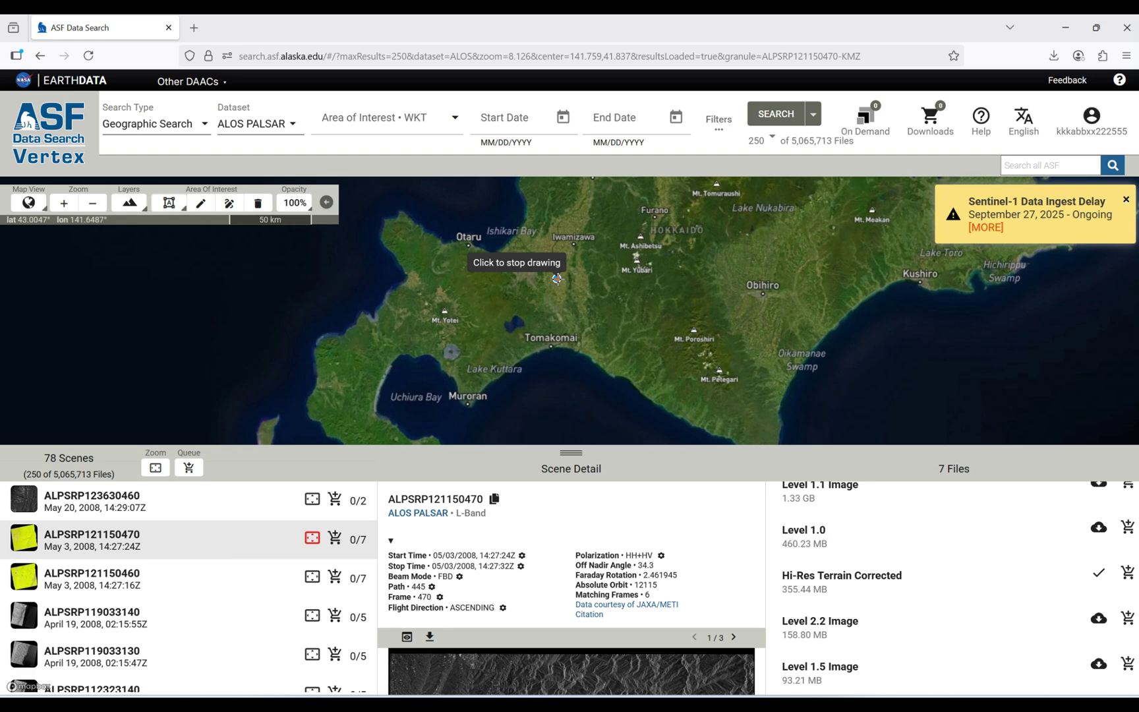
click(627, 331)
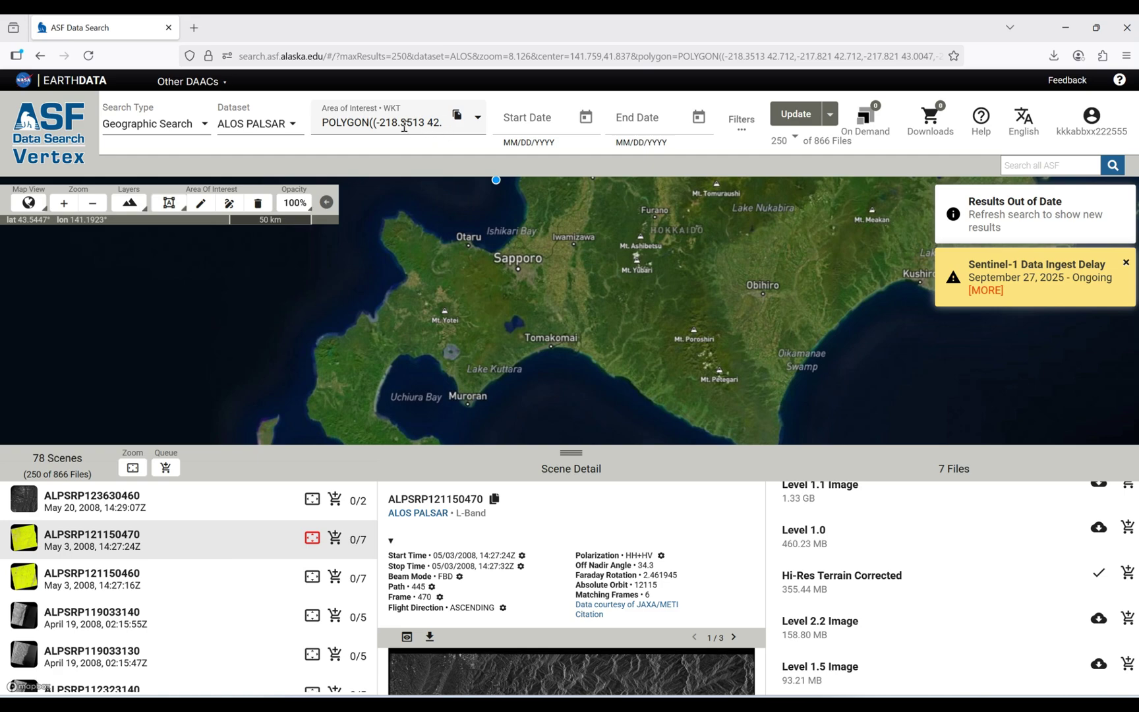
click(796, 116)
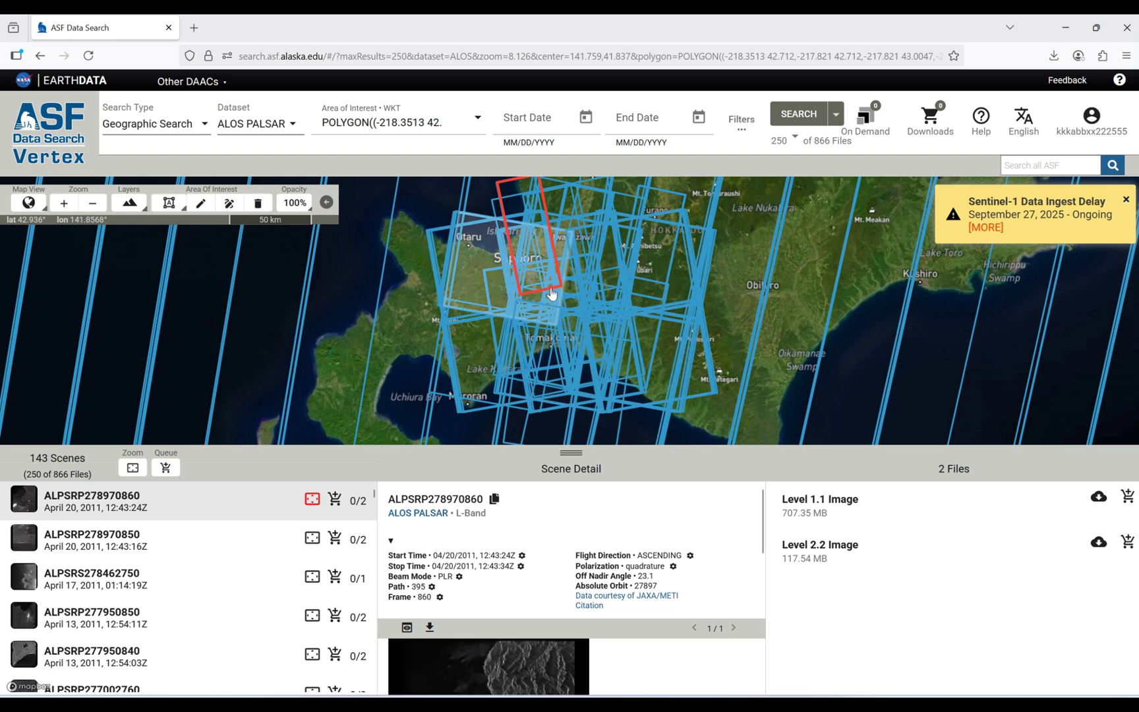
- Select scene ALPSRP205890850 on the map and download its Level 2.2 Image into a new Desktop folder named Japn
click(602, 292)
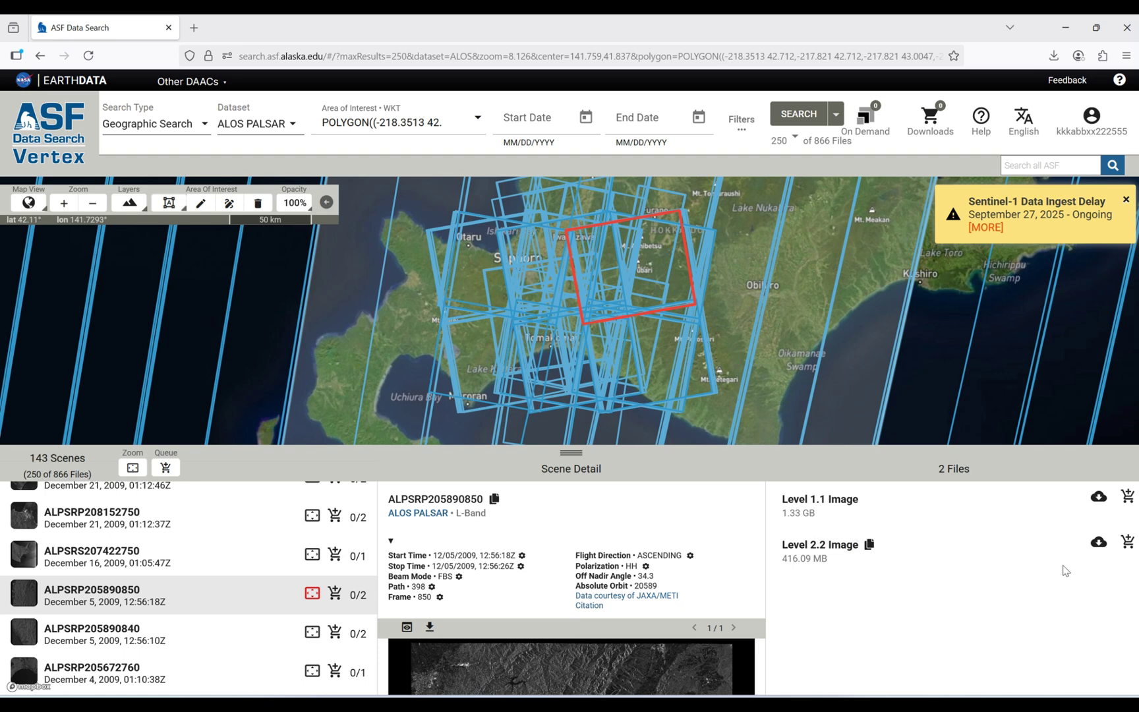
click(1098, 542)
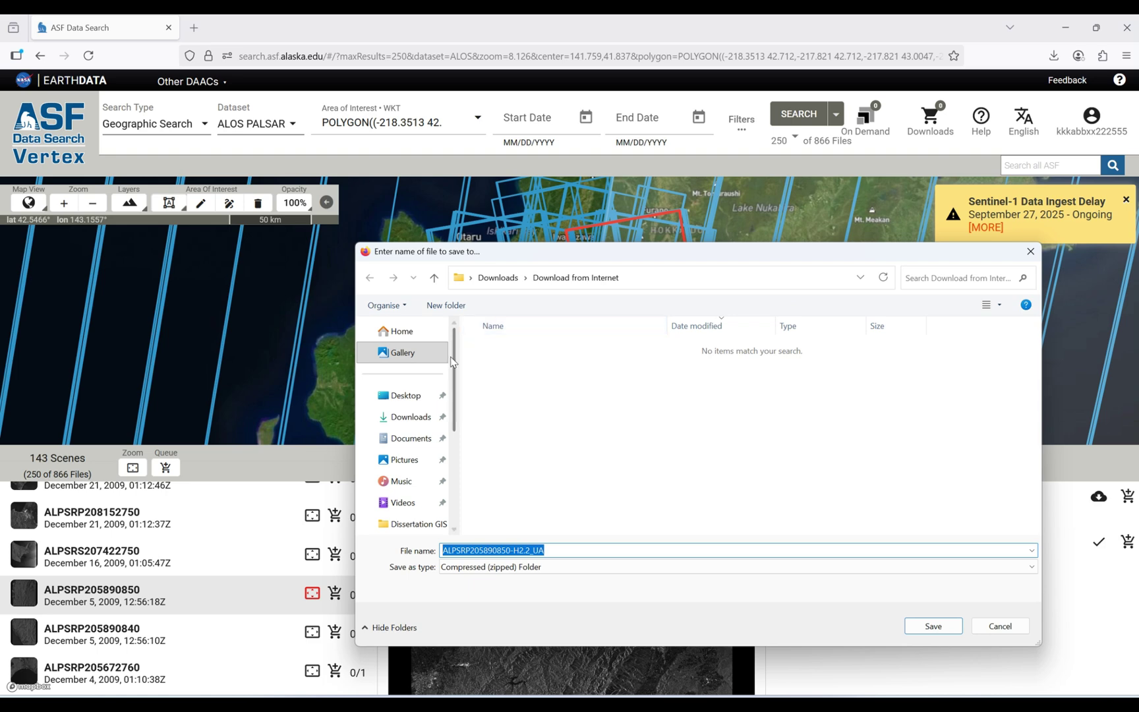
click(405, 395)
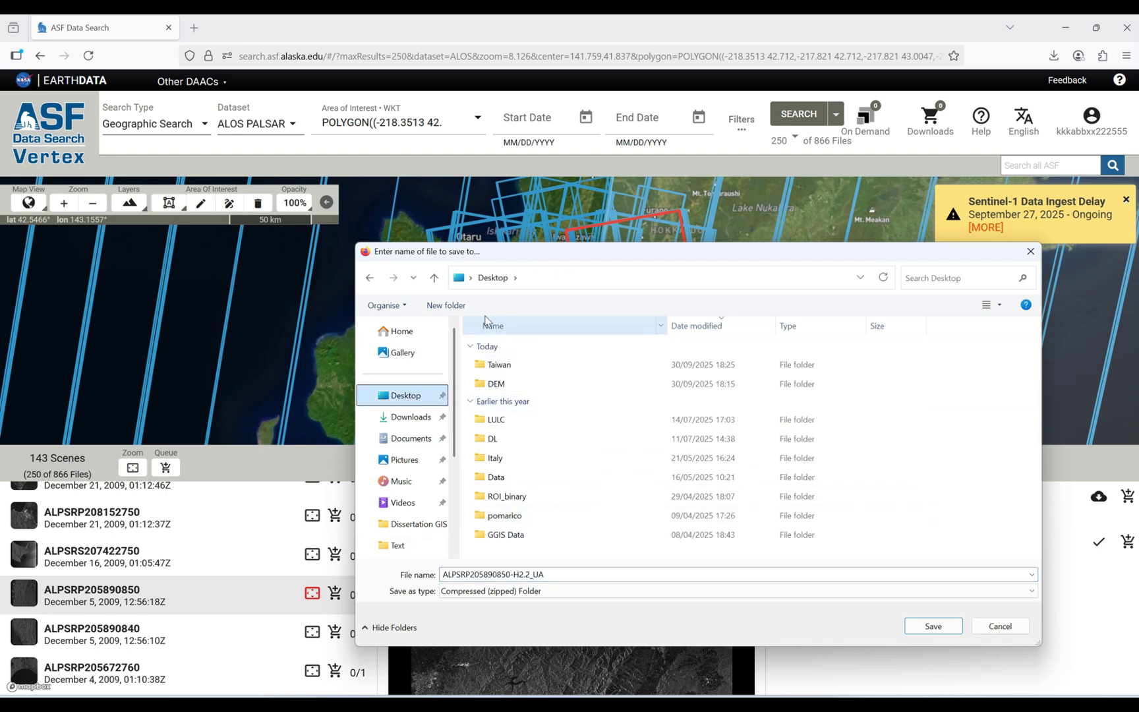
click(464, 306)
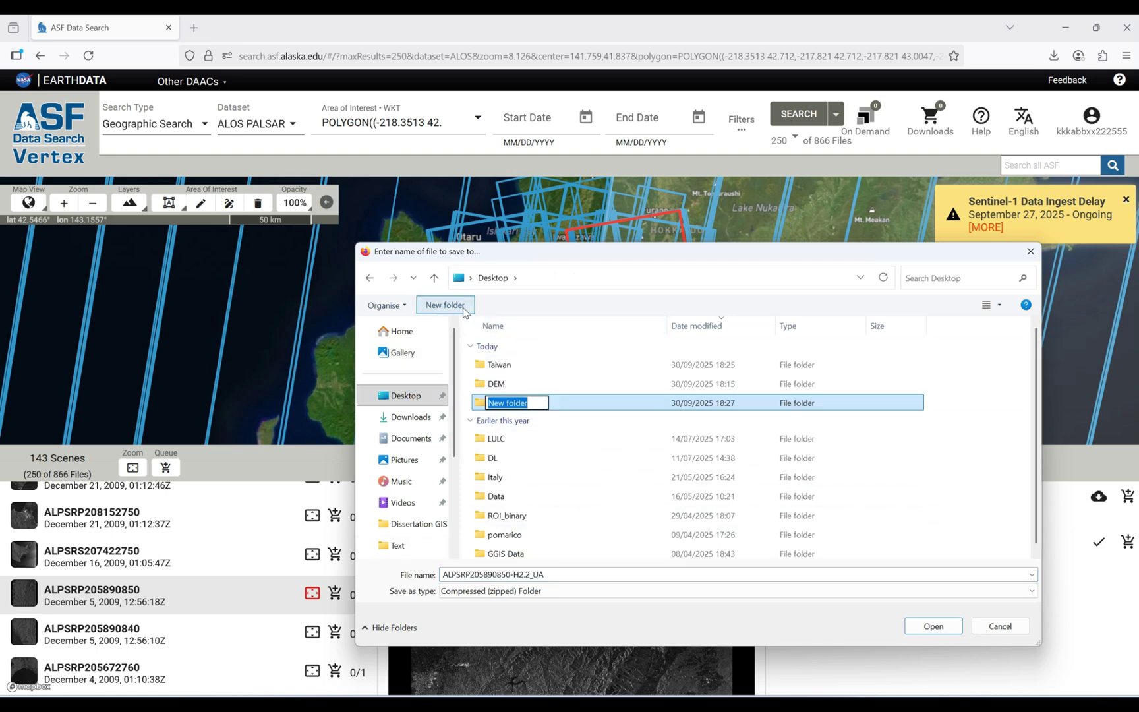
text(Japn)
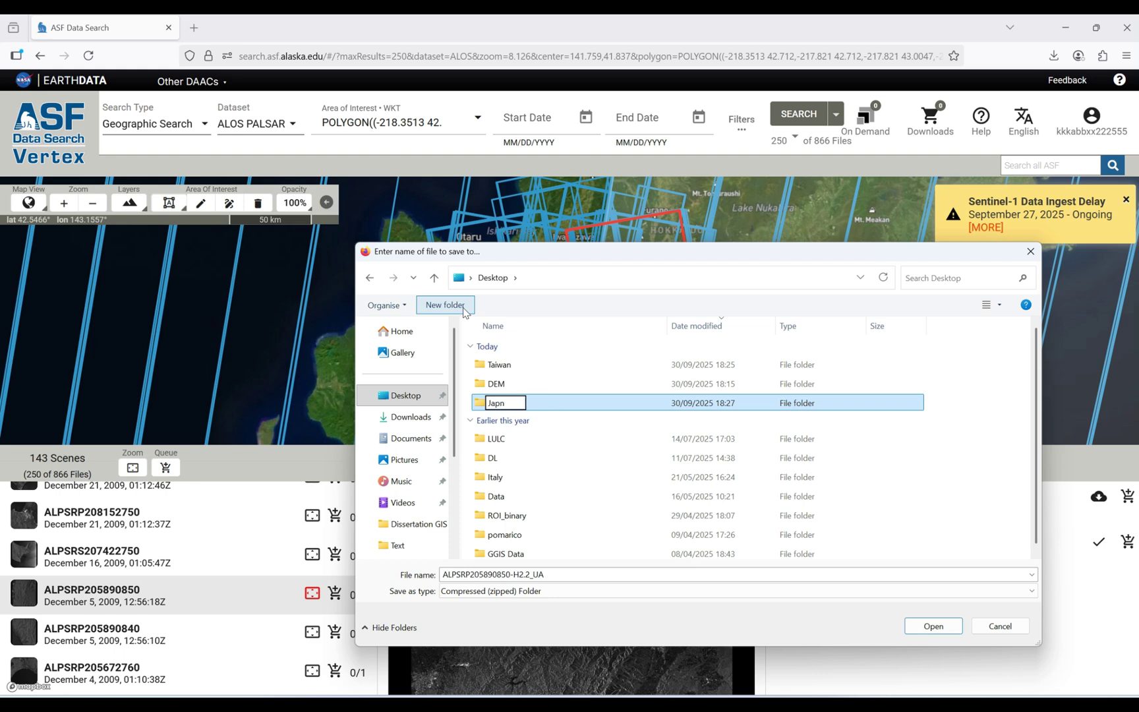
key(Return)
key(Return)
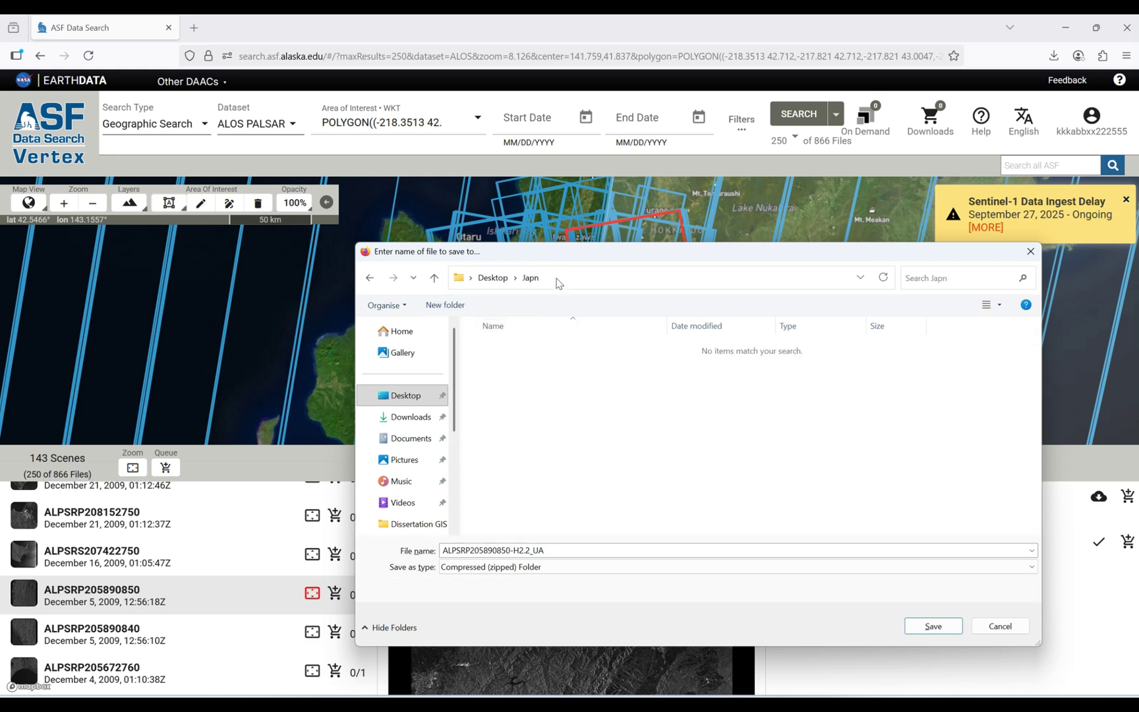
click(904, 627)
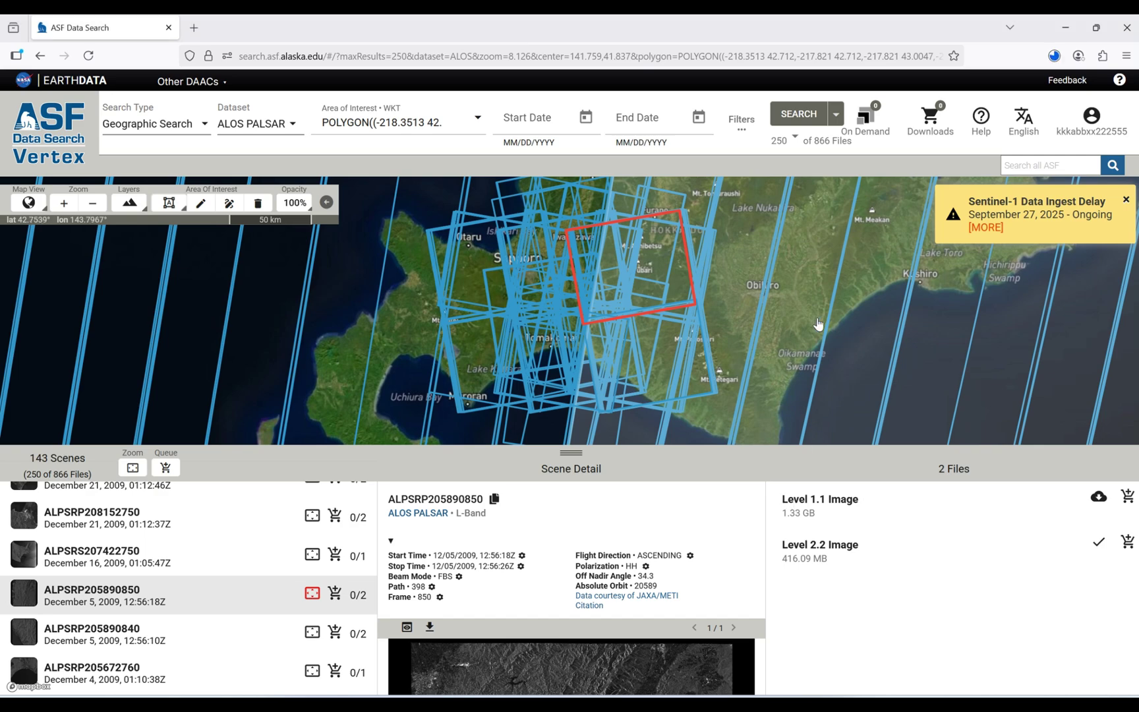
- Go through the Hokkaido search results one by one from the newest scene, examining each footprint and its available files
scroll(262, 577, up, 10)
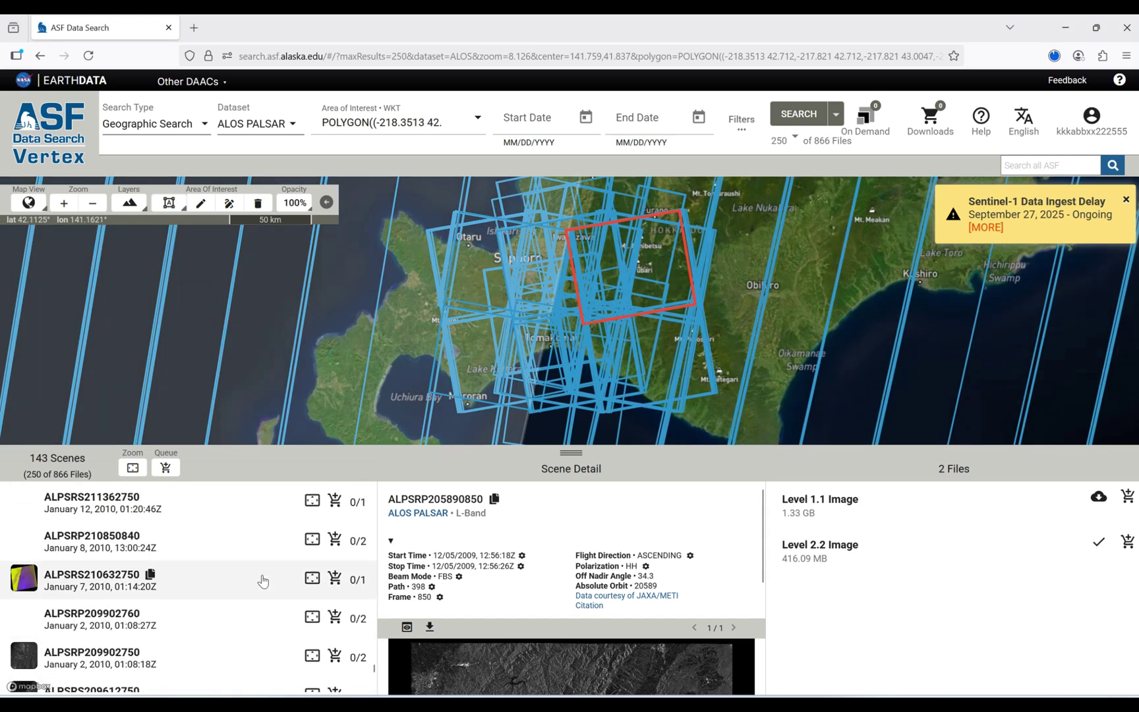
scroll(262, 577, up, 10)
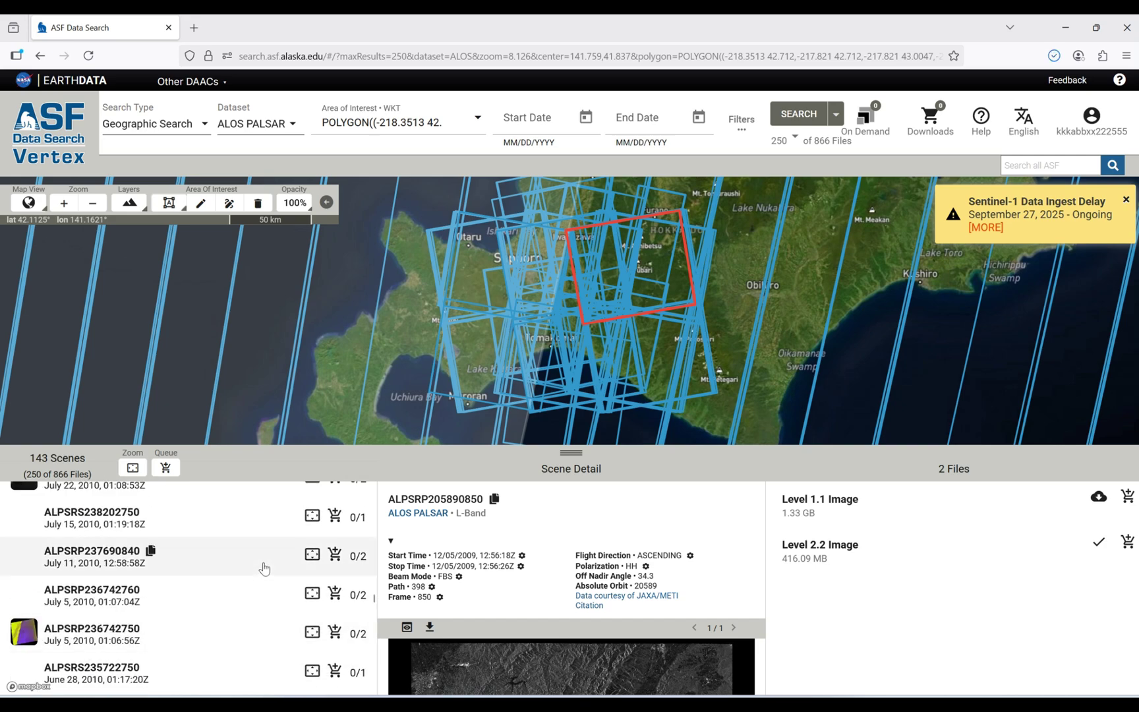
scroll(264, 565, up, 10)
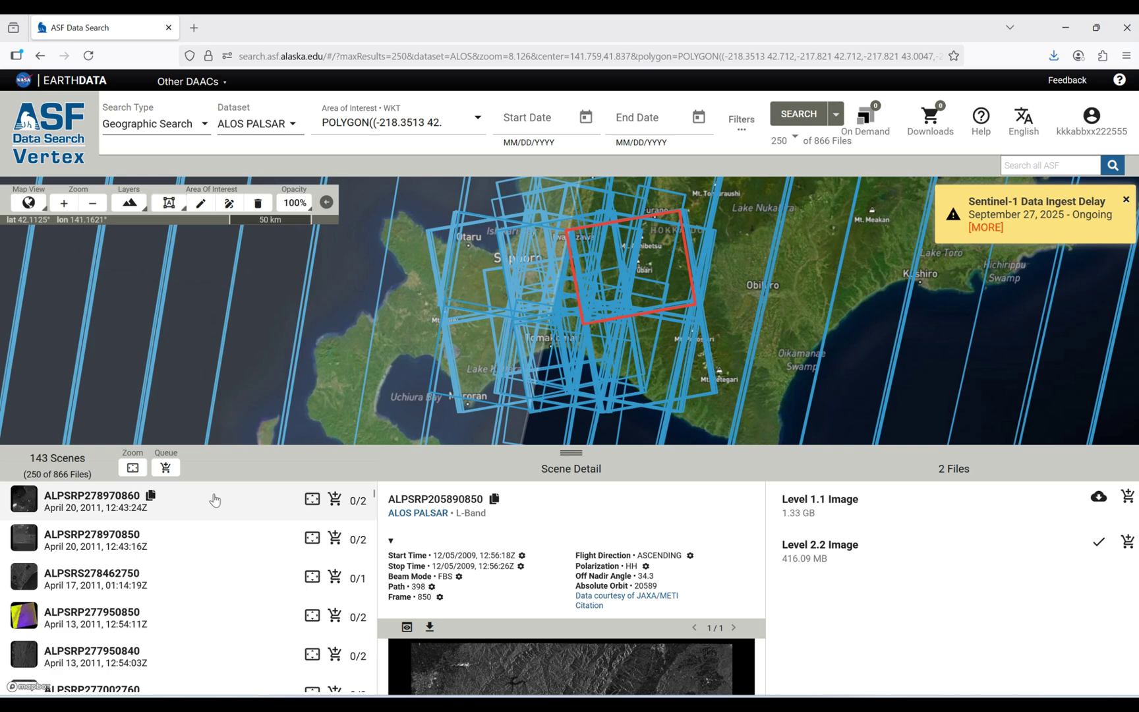
click(215, 499)
key(Down)
key(Down)
key(Down)
key(Down)
key(Down)
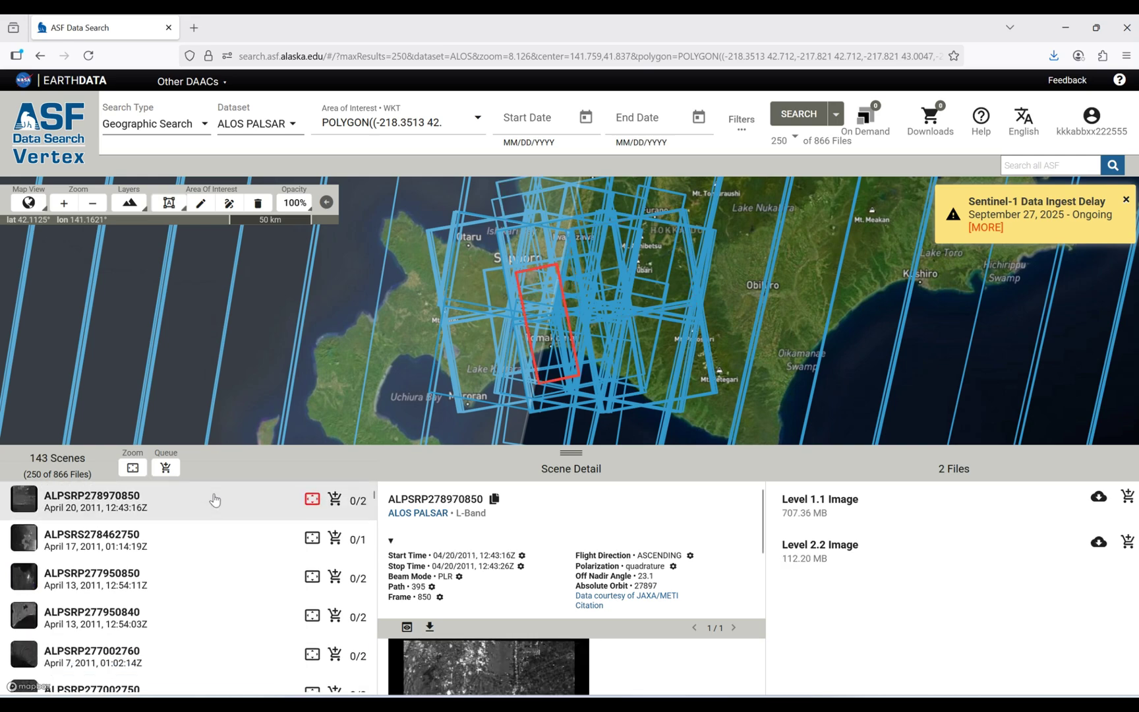
key(Down)
key(Down)
key(Down)
key(Down)
key(Down)
key(Down)
key(Down)
key(Down)
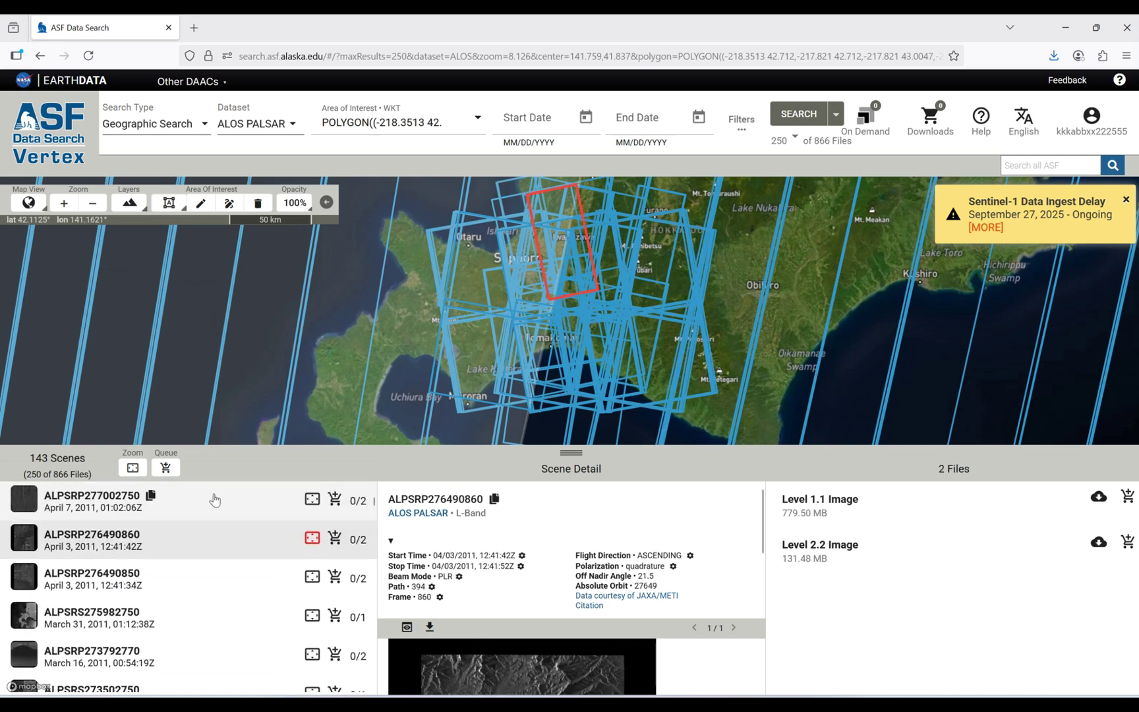
key(Down)
key(Down)
key(Down)
key(Down)
key(Down)
key(Down)
key(Down)
key(Down)
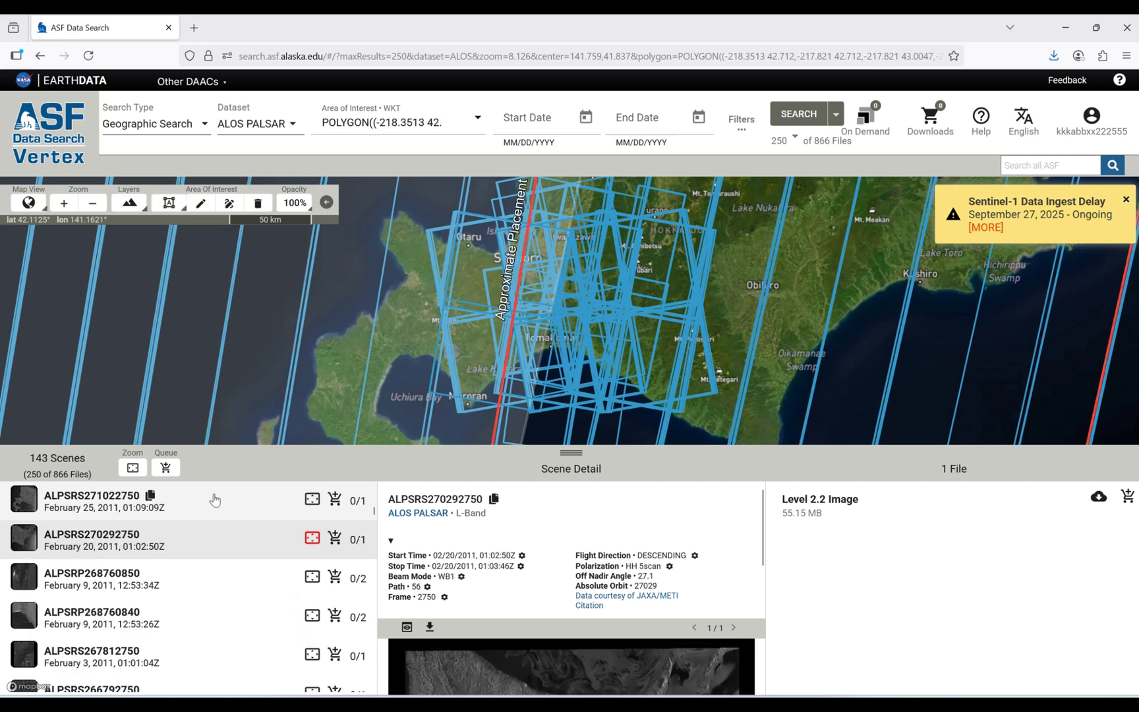
key(Down)
key(Down)
key(Down)
key(Down)
key(Down)
key(Down)
key(Down)
key(Down)
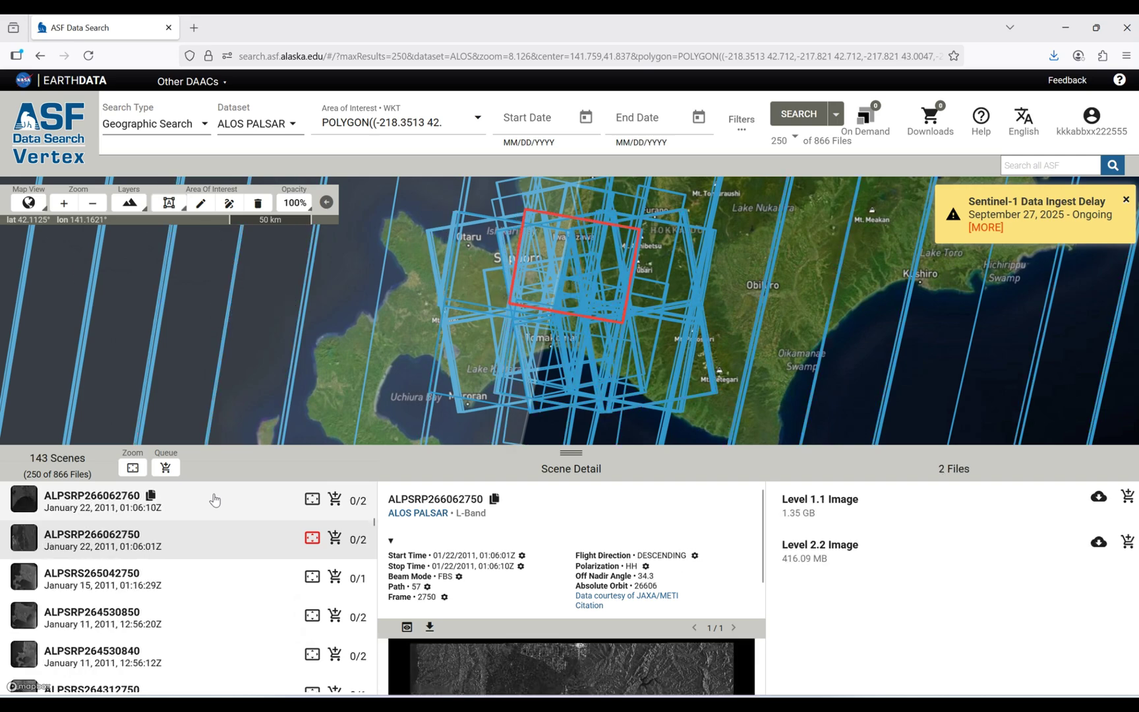
key(Down)
key(Down)
key(Down)
key(Down)
key(Down)
key(Down)
key(Down)
key(Down)
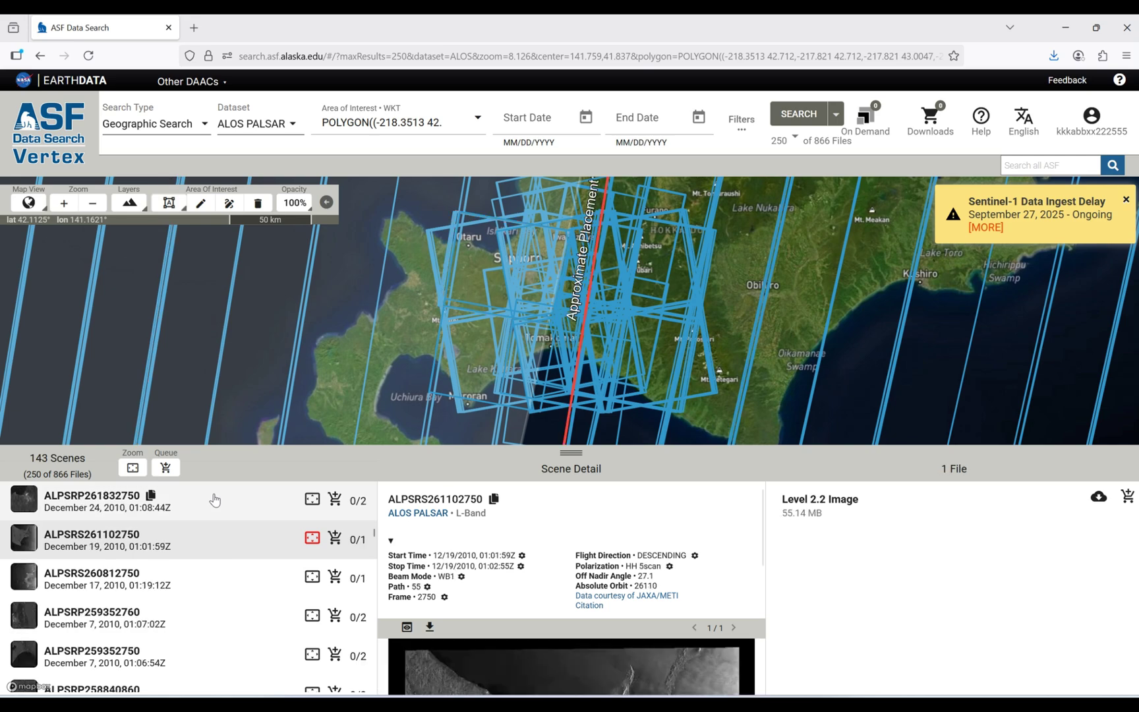
key(Down)
key(Down)
key(Down)
key(Down)
key(Down)
key(Down)
key(Down)
key(Down)
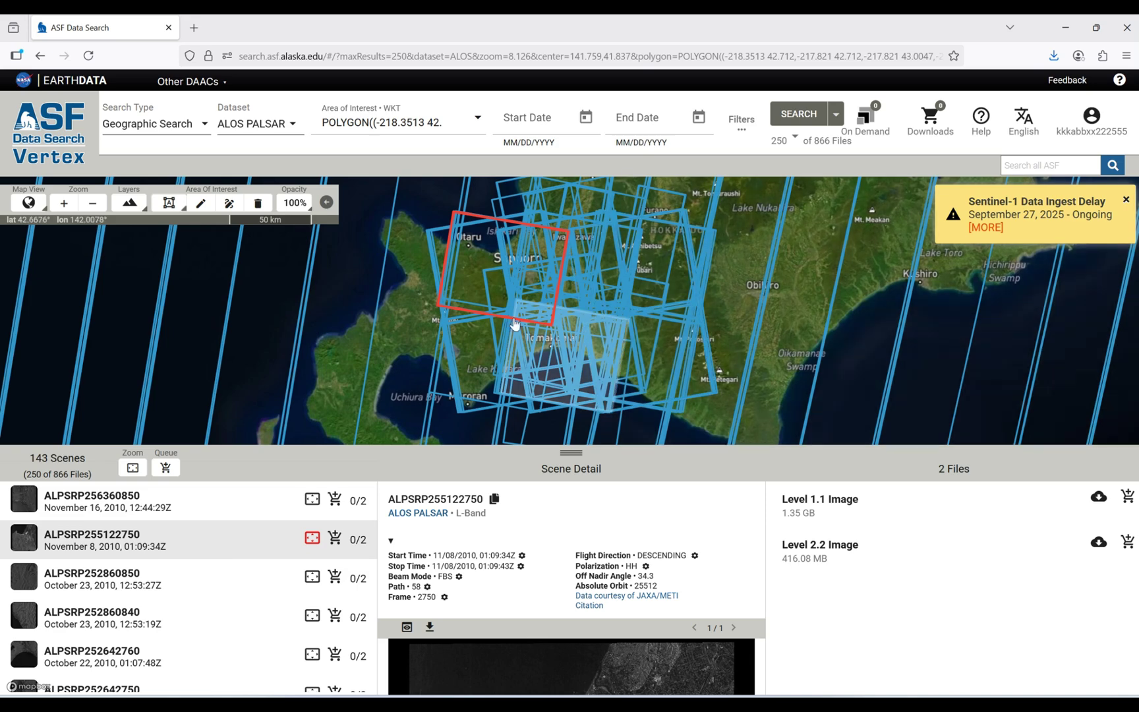
- Open the downloaded ALPSRP205890850-H2.2_UA archive's location and extract it with WinRAR into a subfolder of the same name
click(1053, 55)
click(1049, 91)
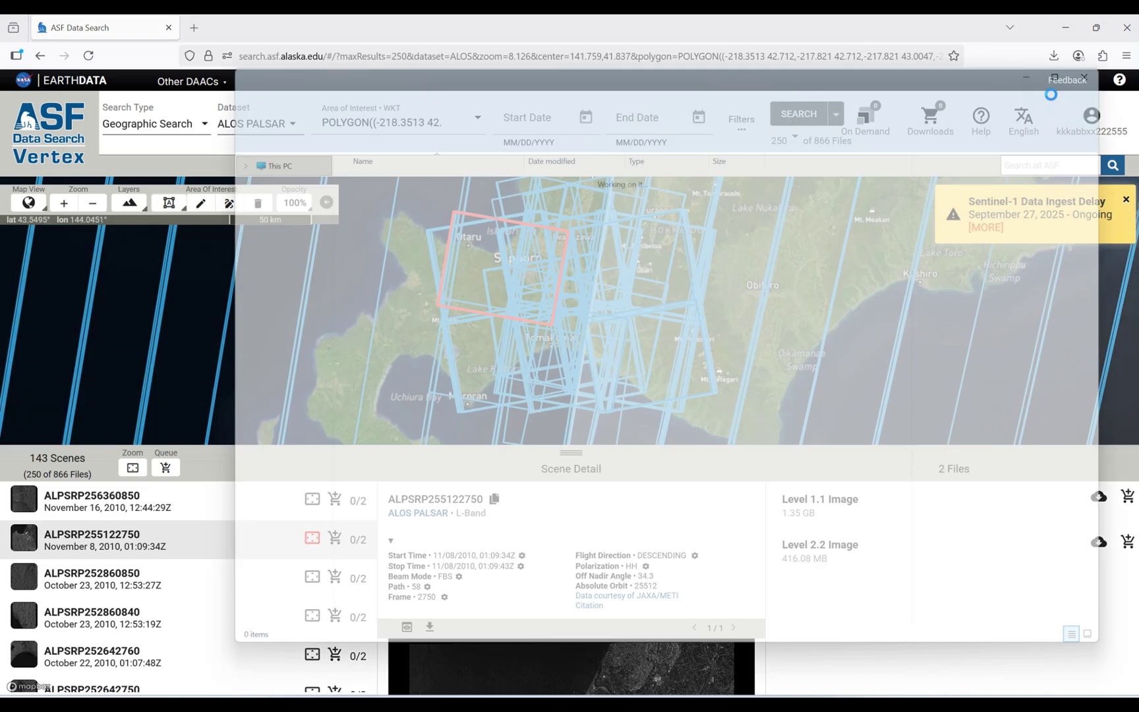
right_click(377, 172)
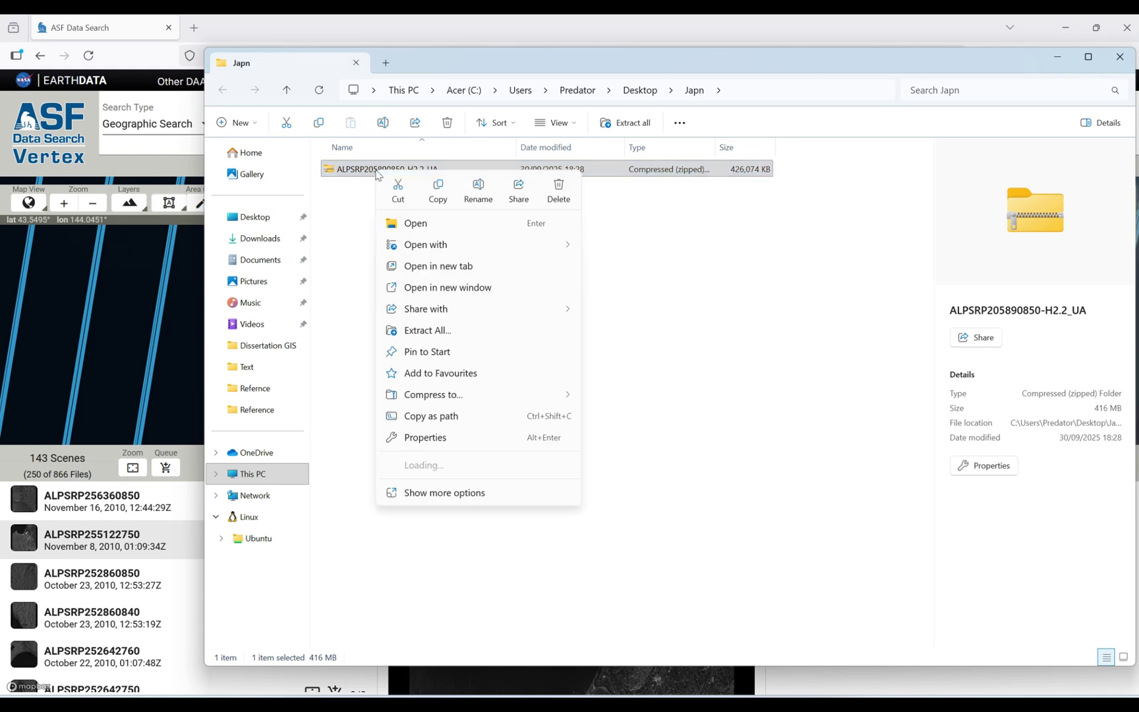
mouse_move(490, 474)
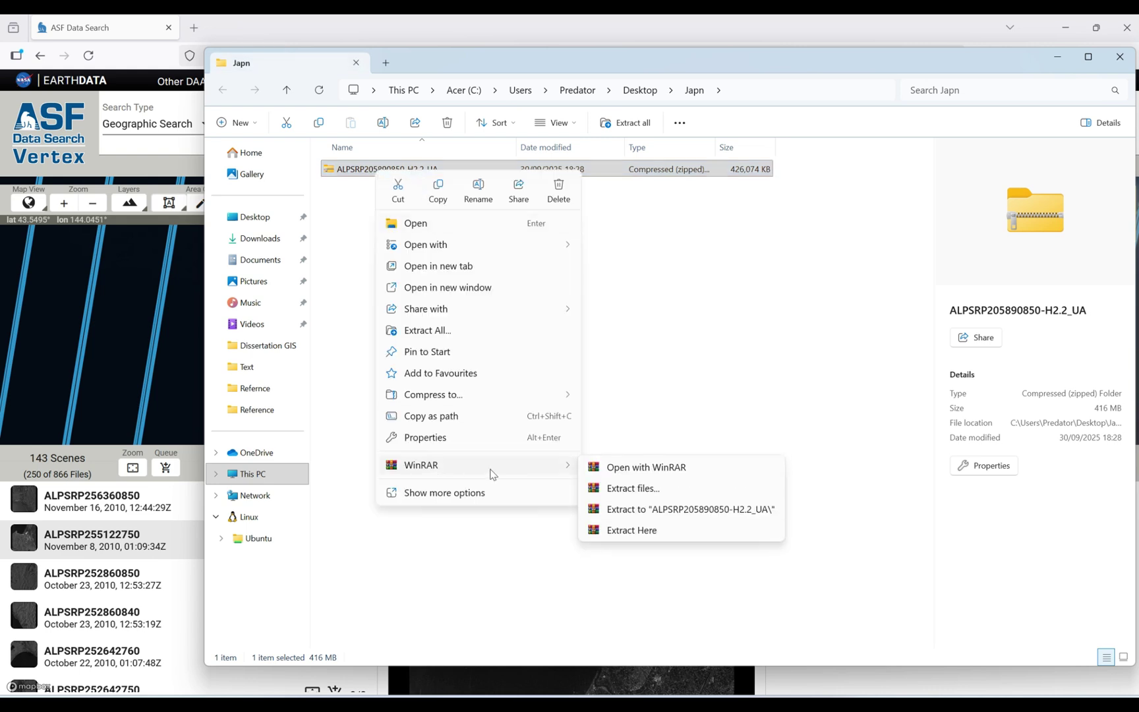
click(633, 489)
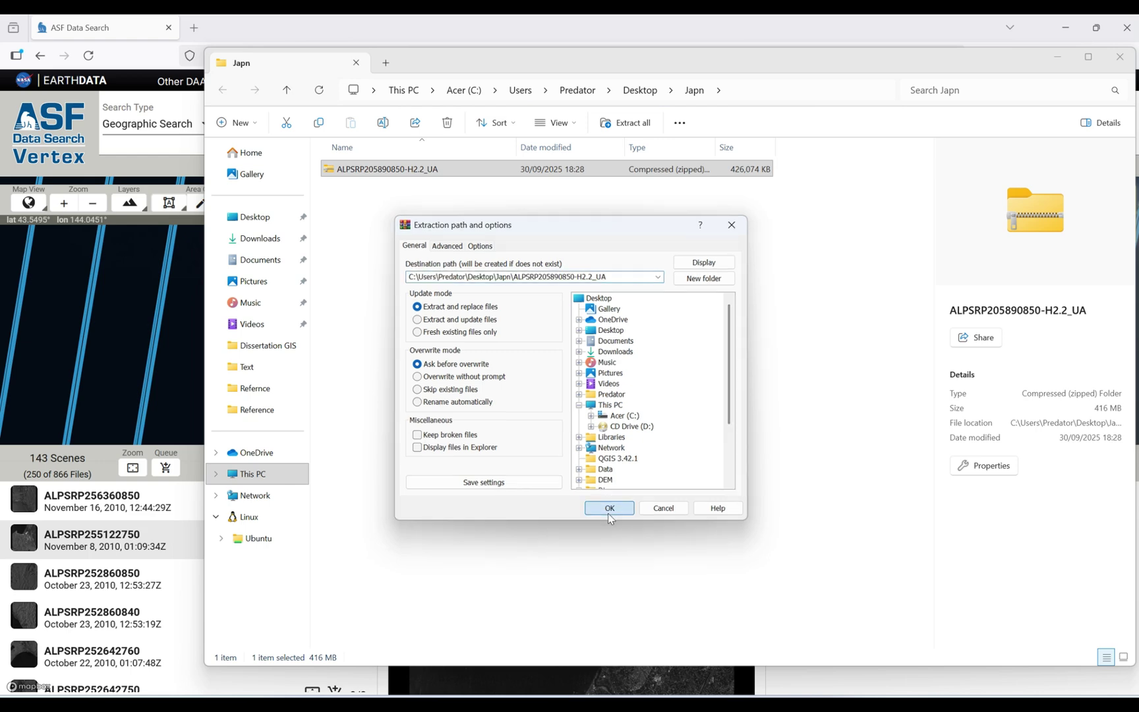
click(609, 508)
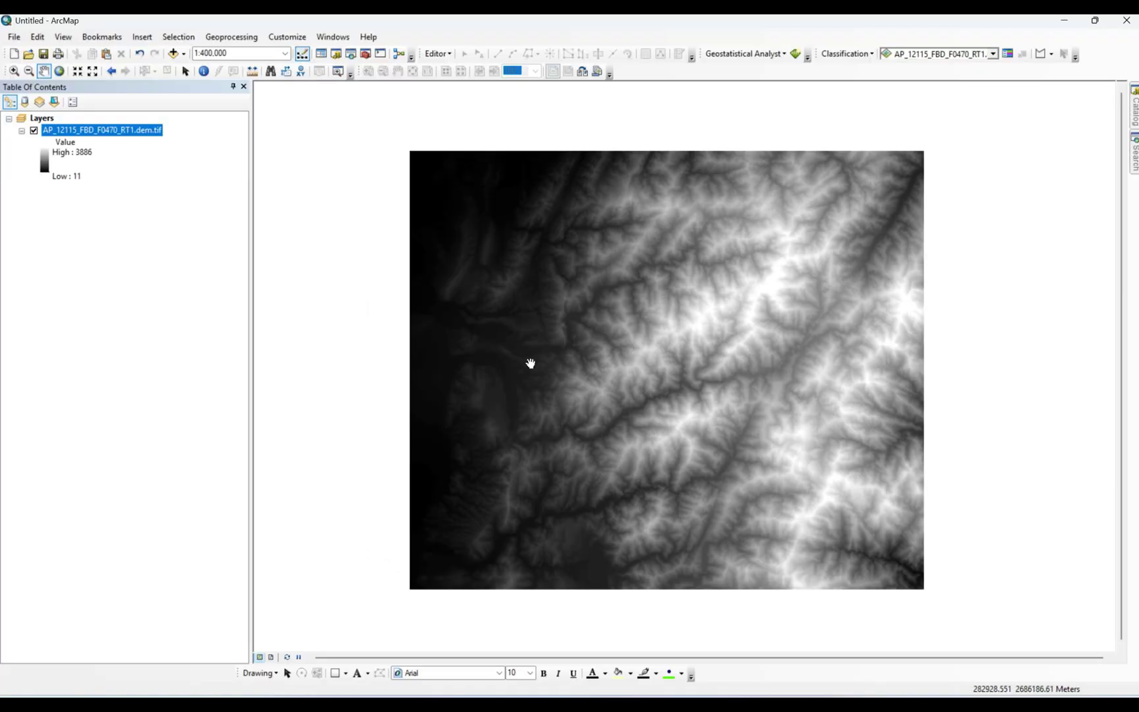
- Switch to ArcMap and replace the current map with a new blank map
click(14, 53)
click(732, 505)
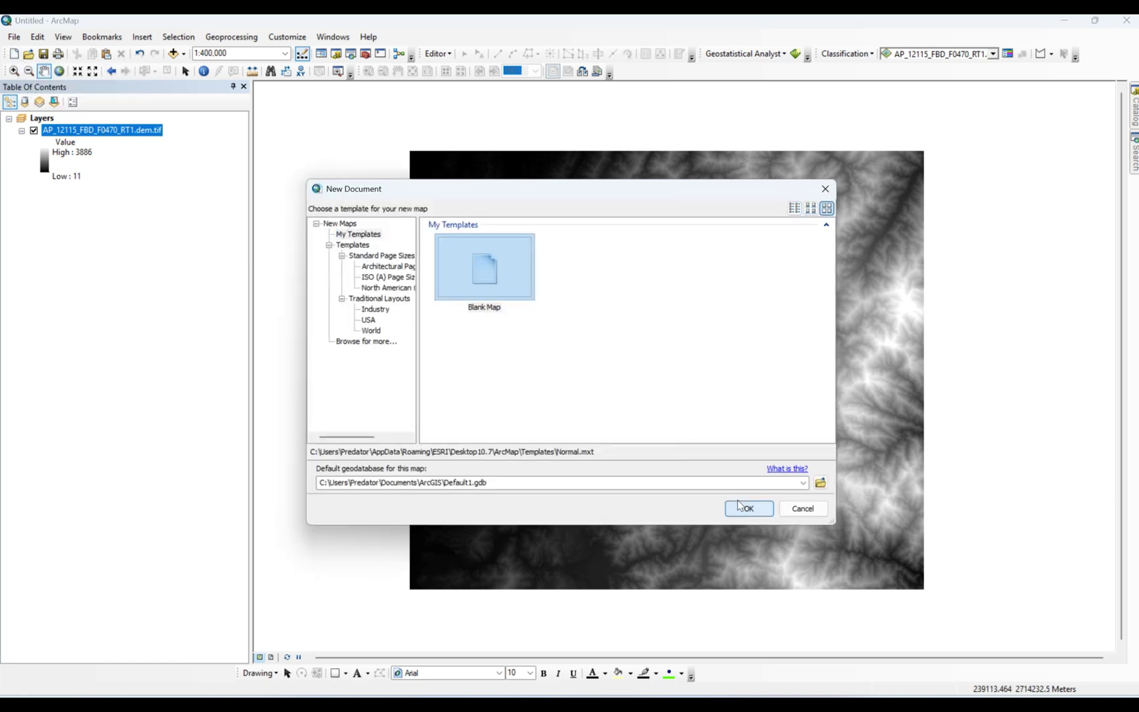
click(581, 393)
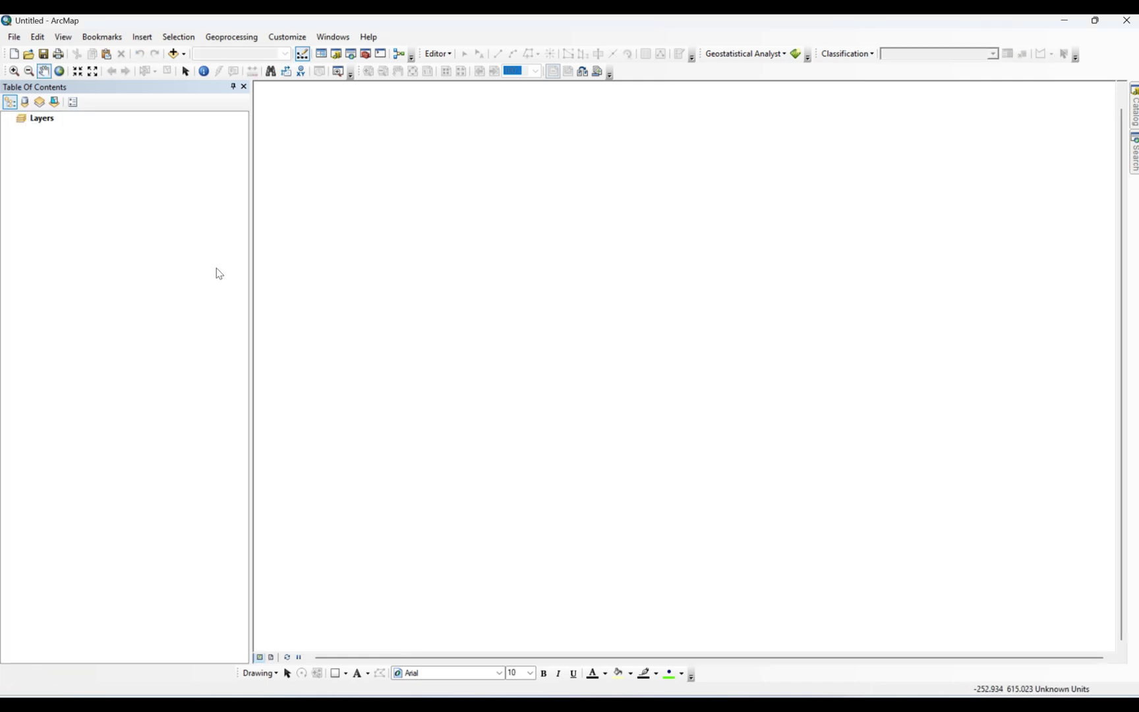
- Add the raster INC-ALPSRP205890850-H2.2_UA.tif from the extracted folder inside Japn on the Desktop
click(173, 56)
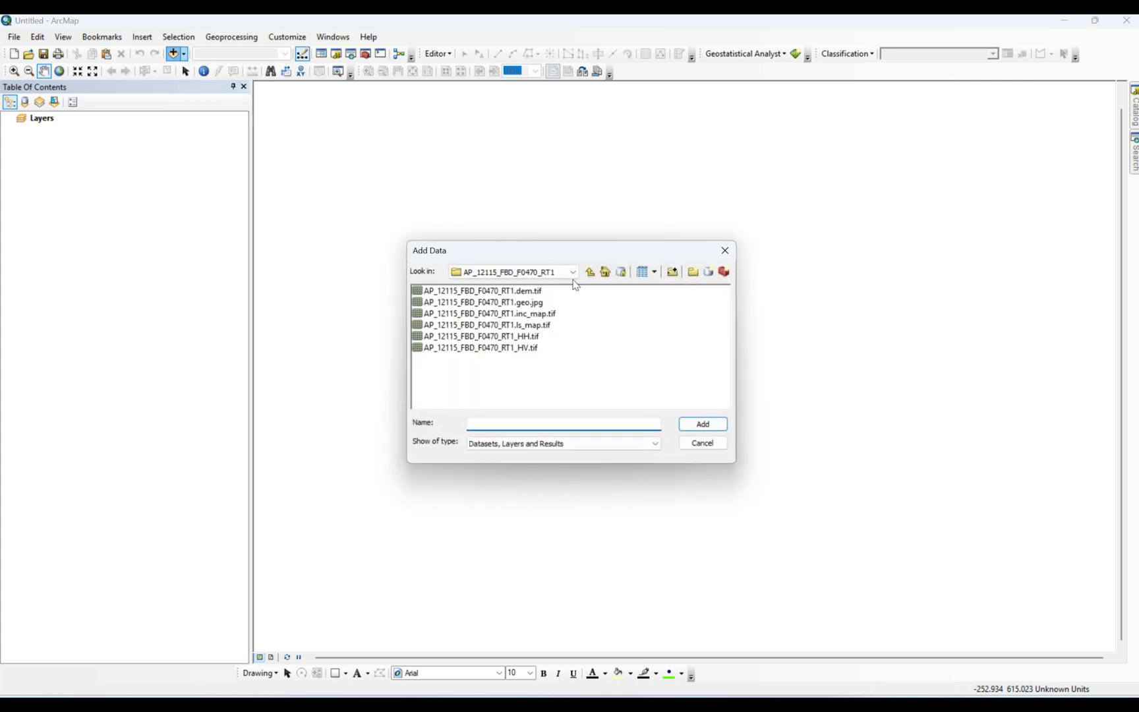
click(590, 273)
click(590, 272)
click(590, 274)
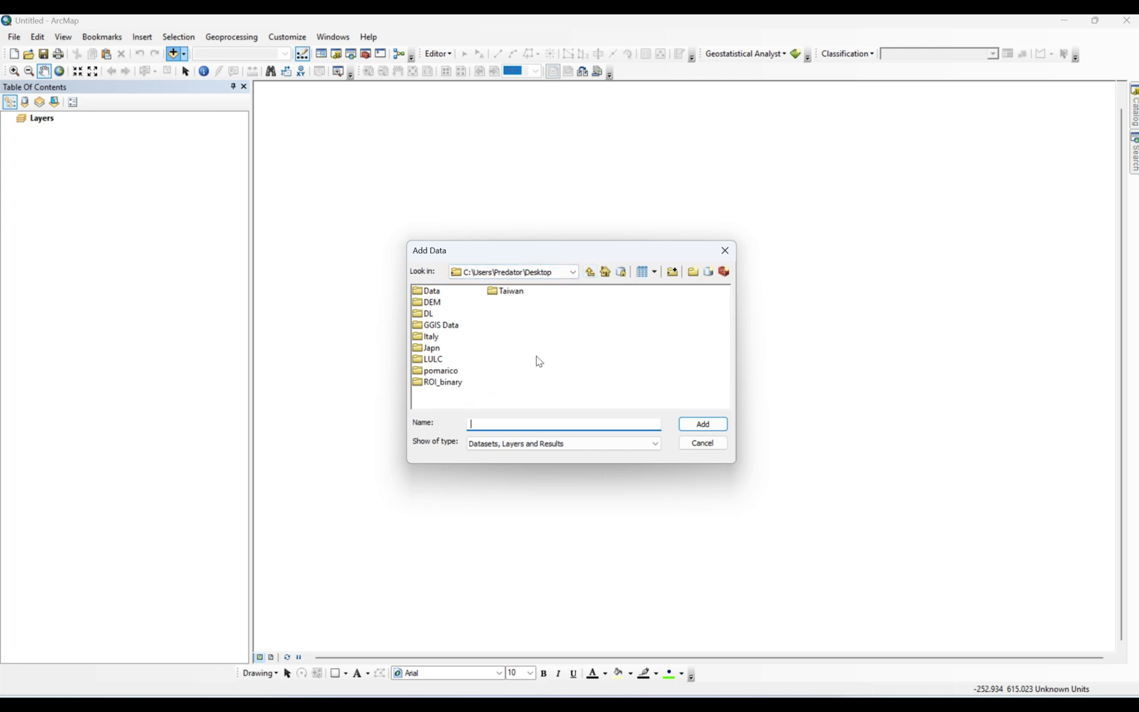
double_click(447, 350)
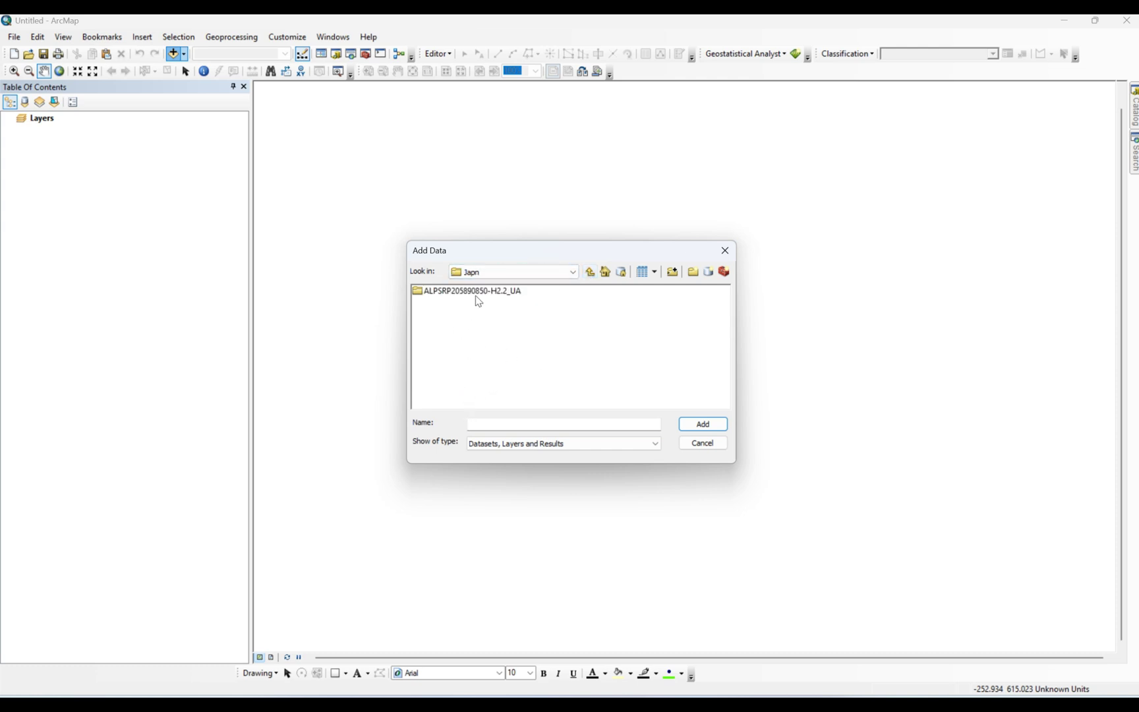
double_click(478, 292)
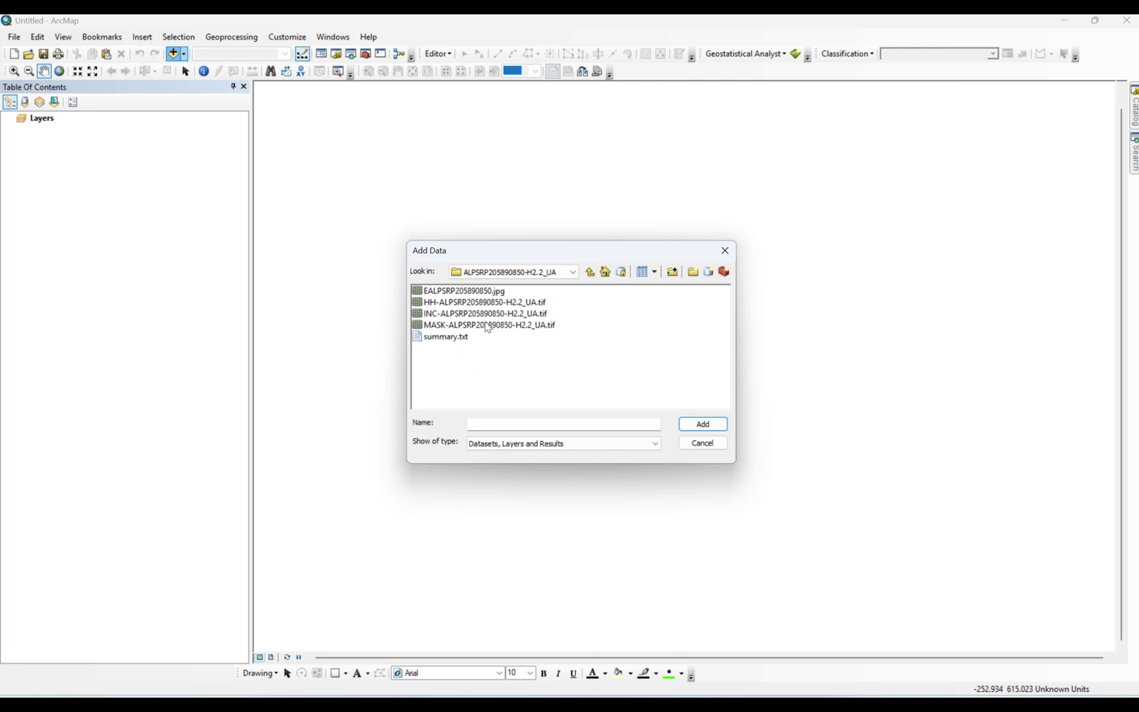
click(451, 315)
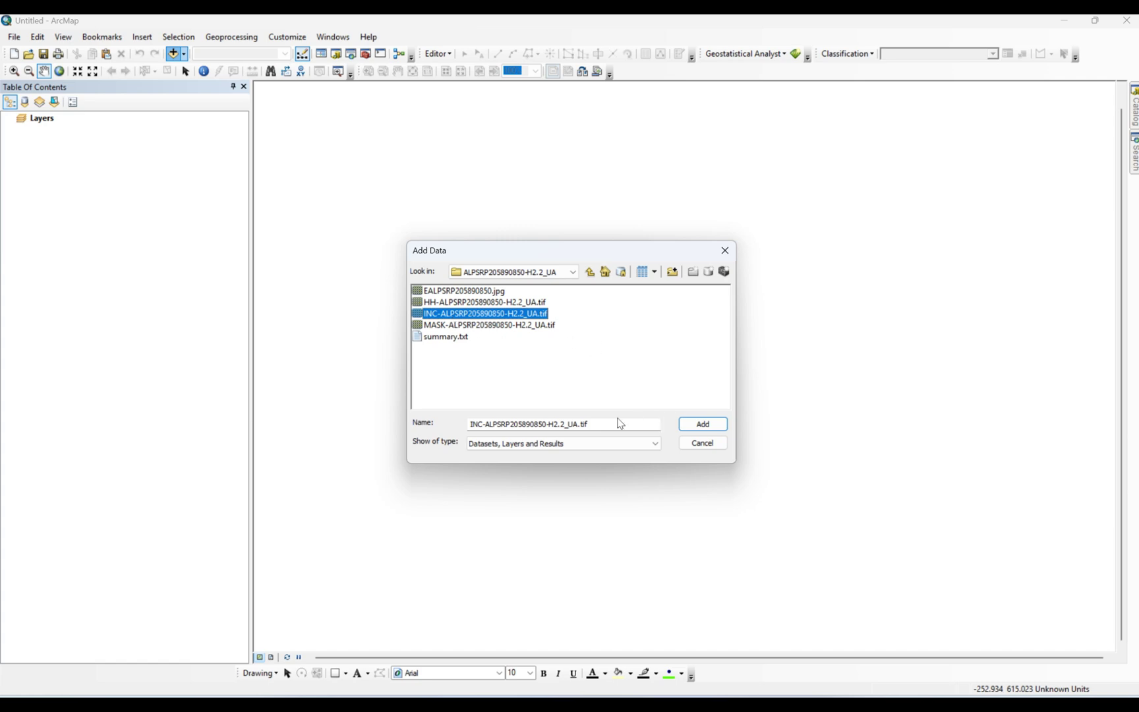
click(702, 425)
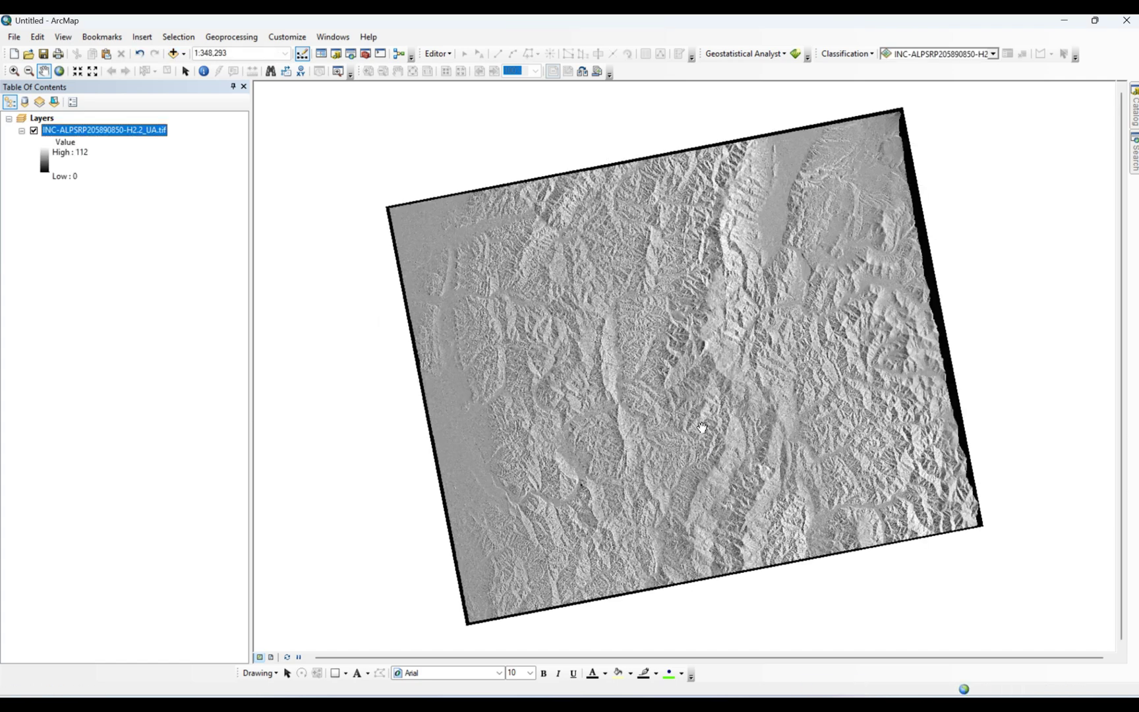
- Examine the terrain detail and full extent of the INC-ALPSRP205890850-H2.2_UA.tif raster at closer and wider map scales
scroll(666, 337, up, 3)
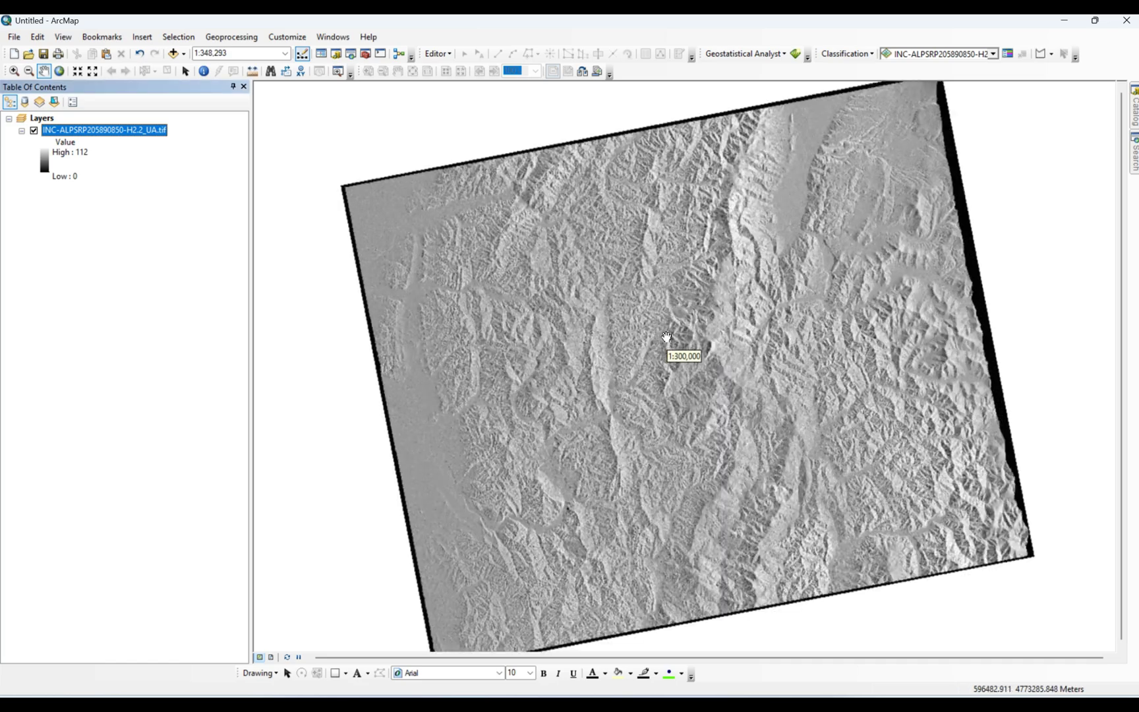
scroll(643, 337, down, 2)
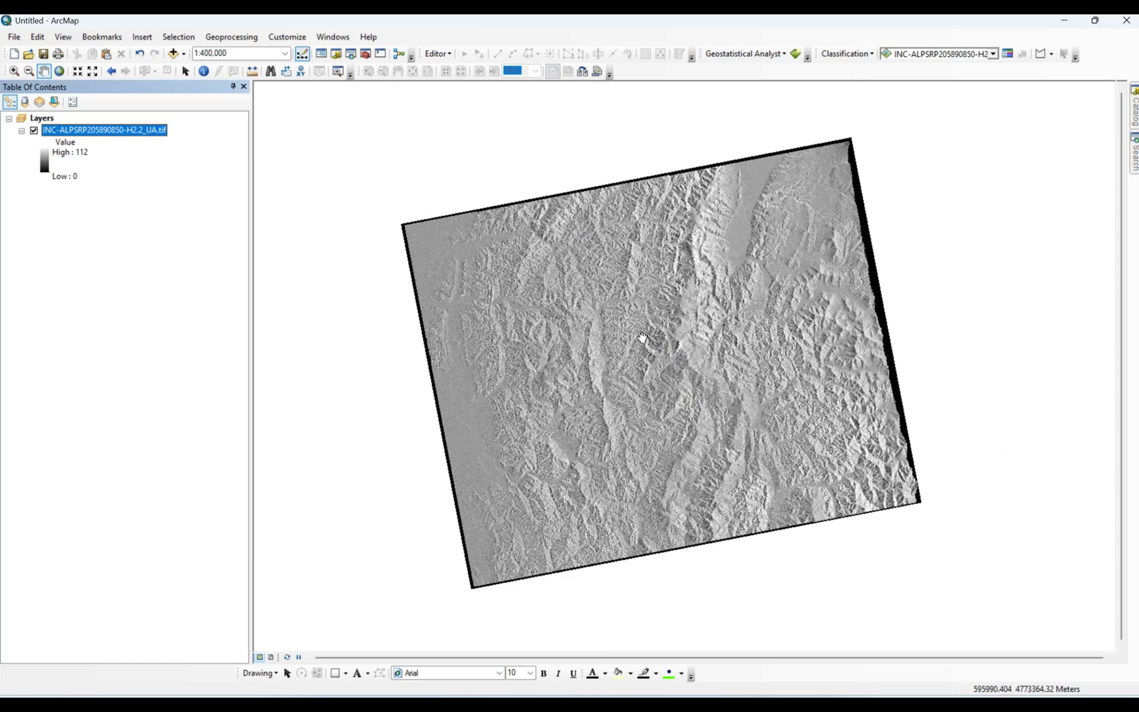
scroll(642, 338, down, 2)
scroll(643, 337, up, 4)
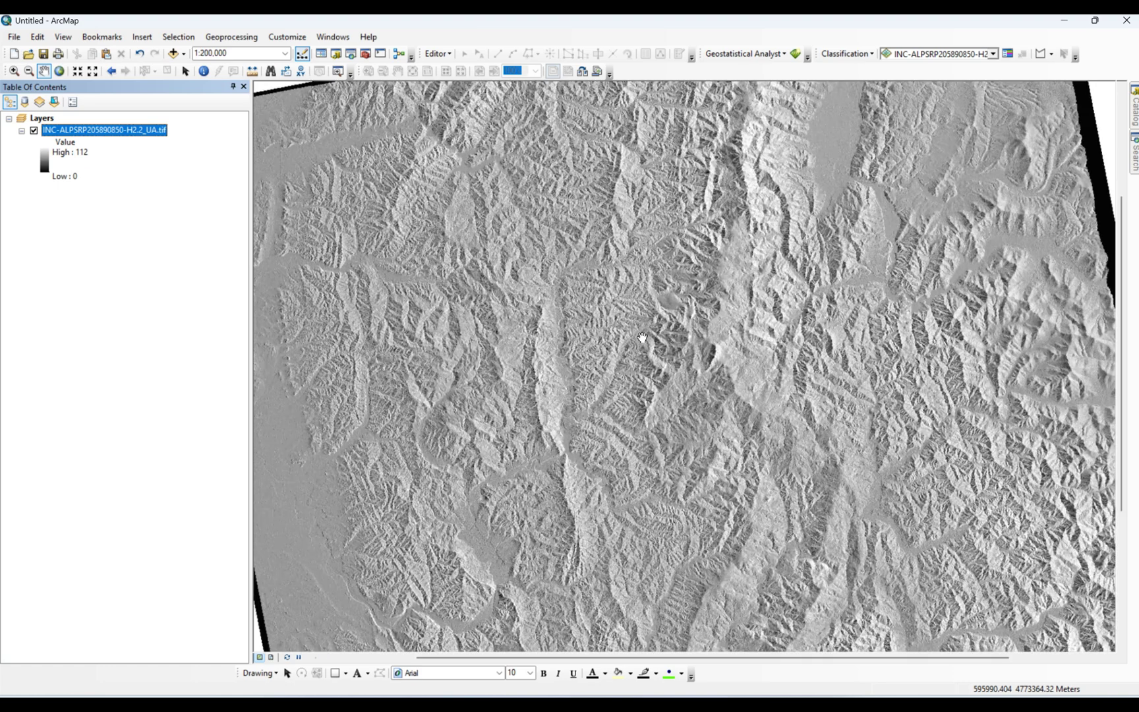
scroll(643, 337, down, 1)
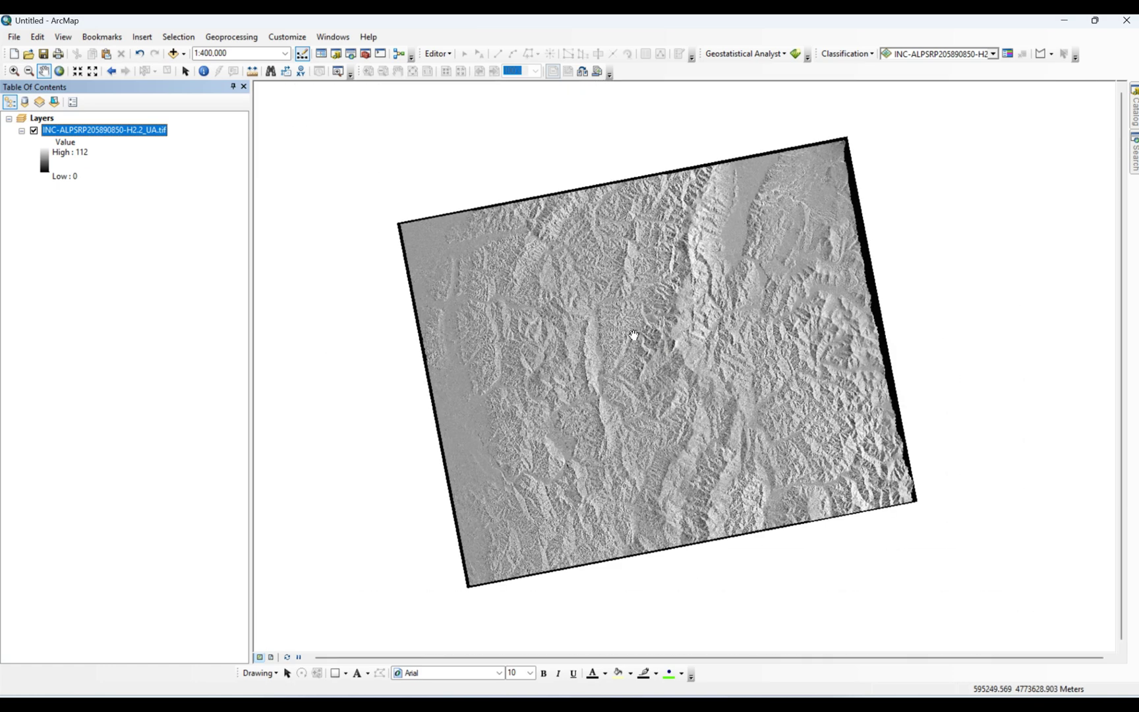
scroll(534, 297, up, 1)
scroll(534, 298, down, 2)
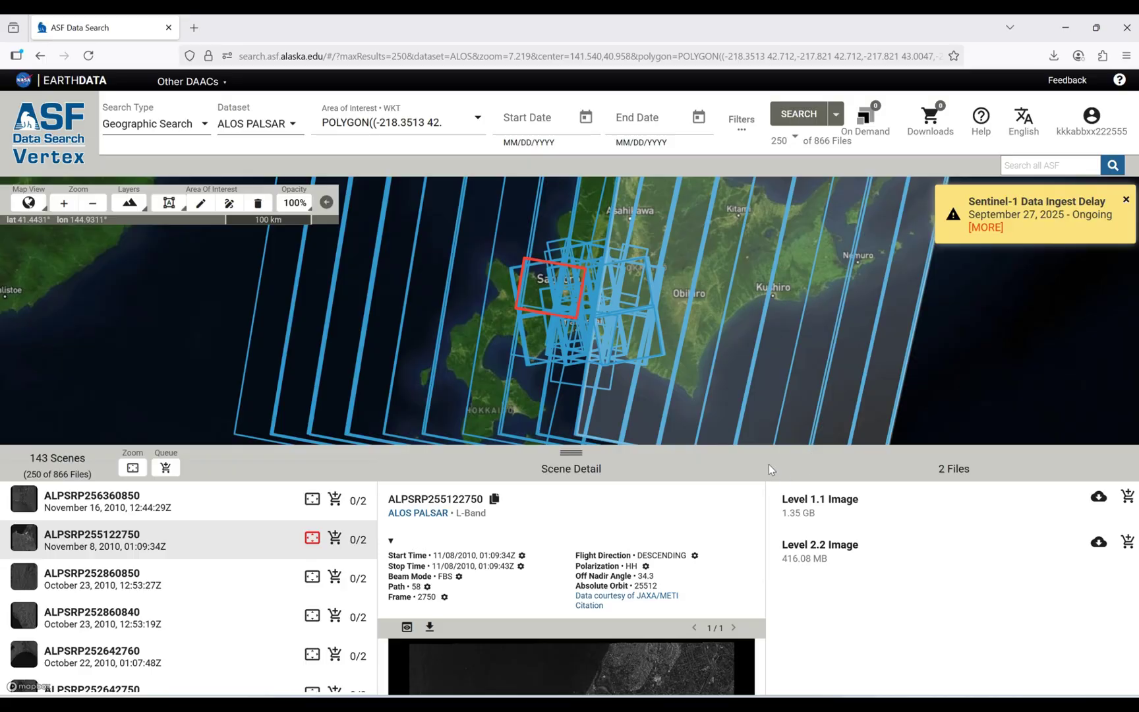
key(ctrl+a)
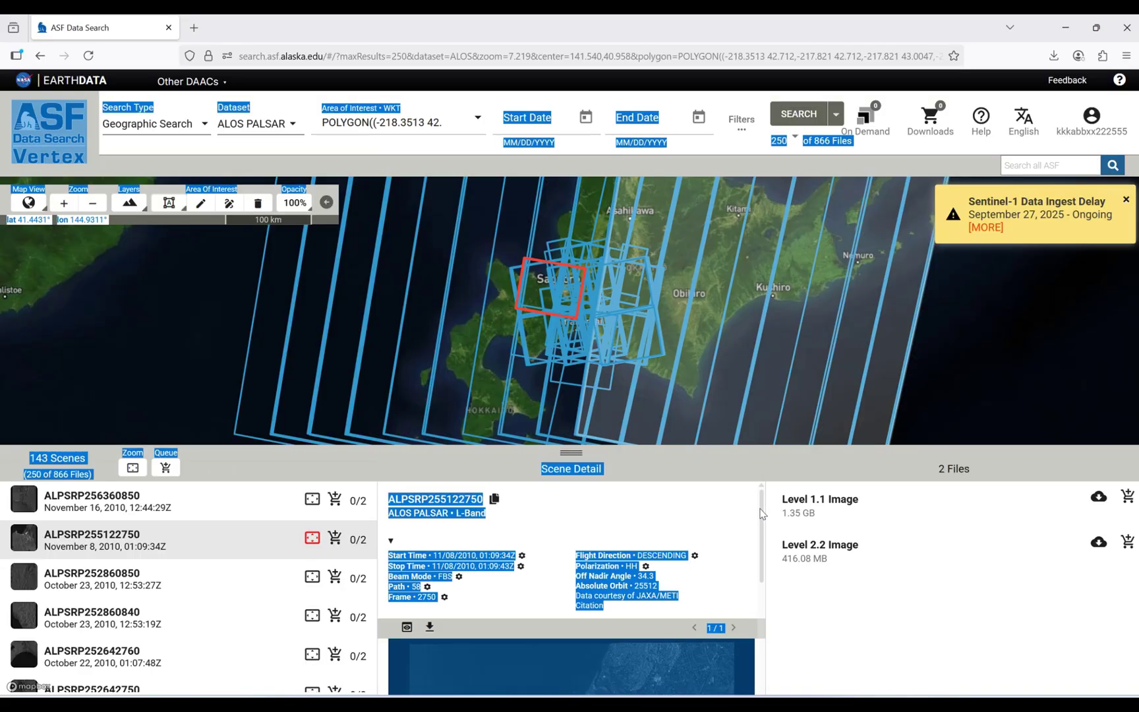
click(834, 463)
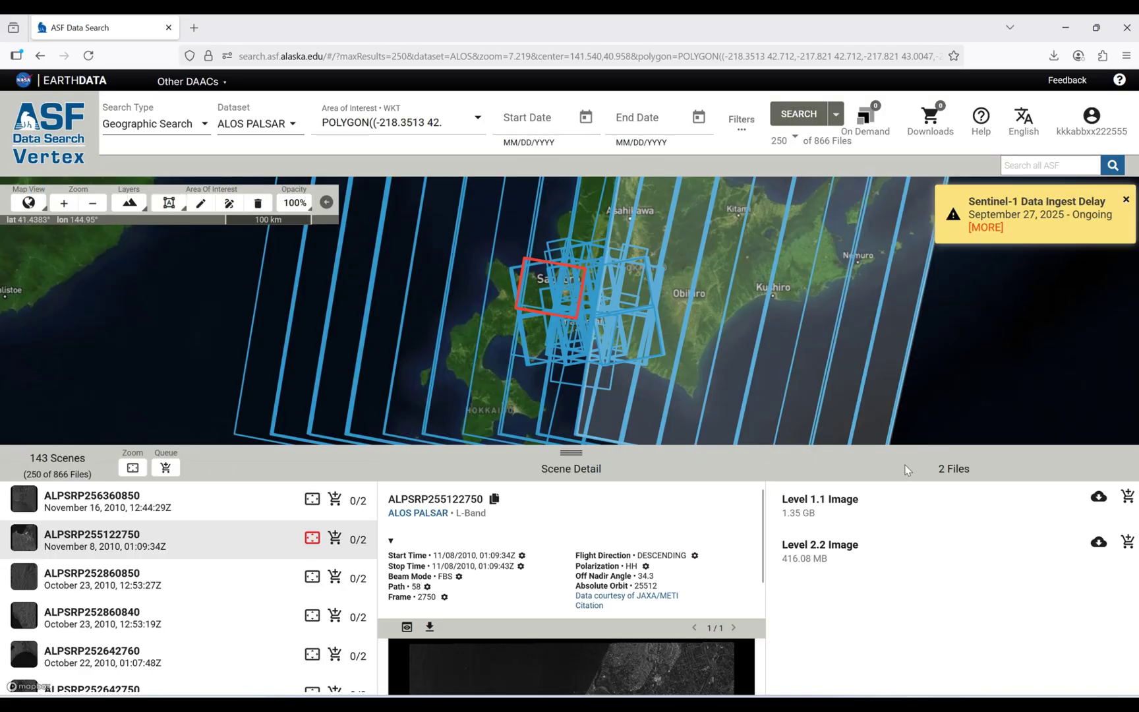